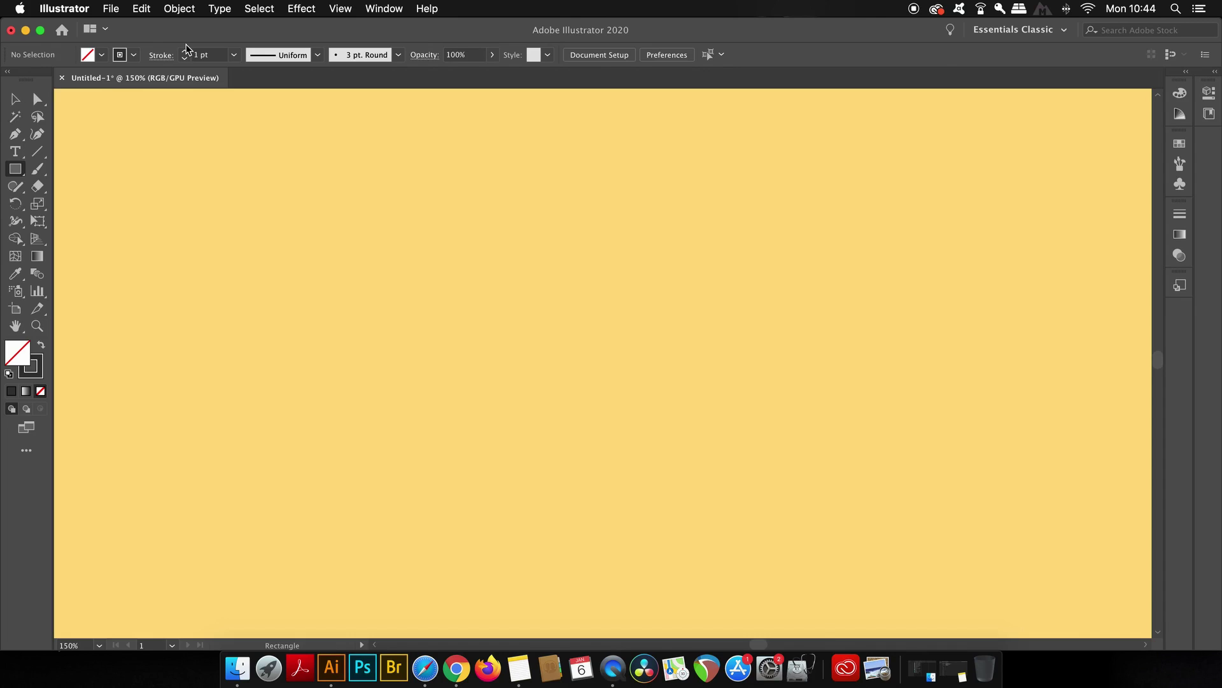
# - Change the Smart Guides snapping tolerance in Preferences from 1 pt to 10
pyautogui.click(165, 10)
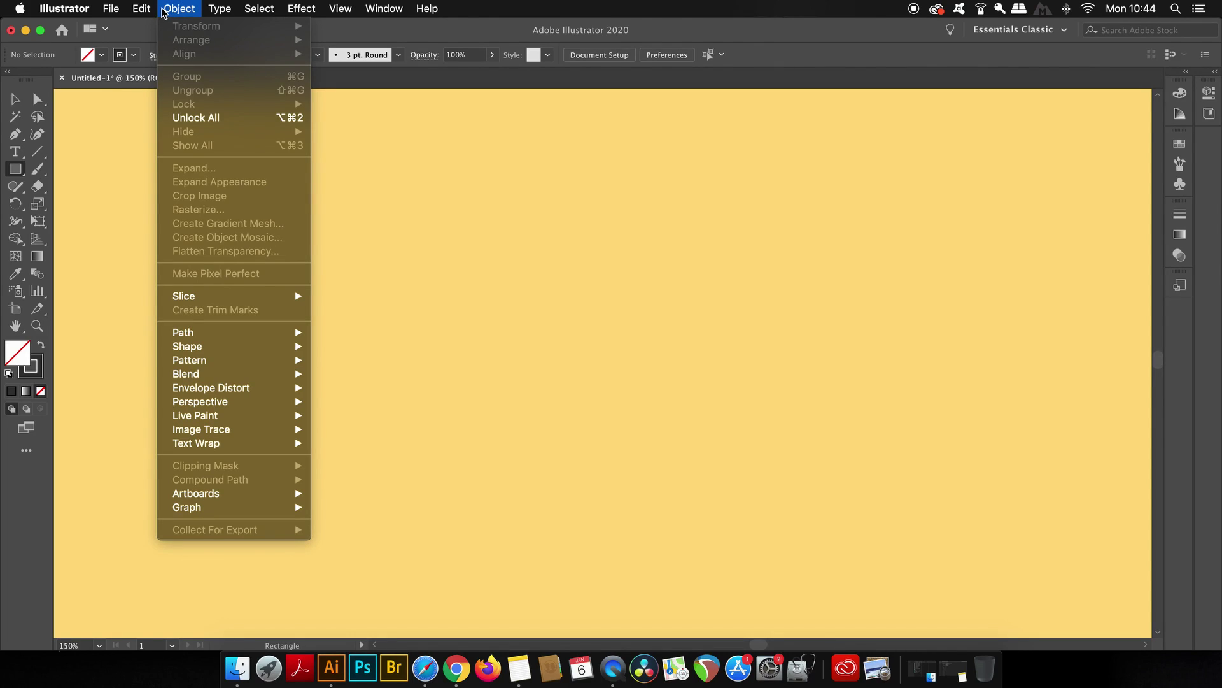
pyautogui.moveTo(112, 50)
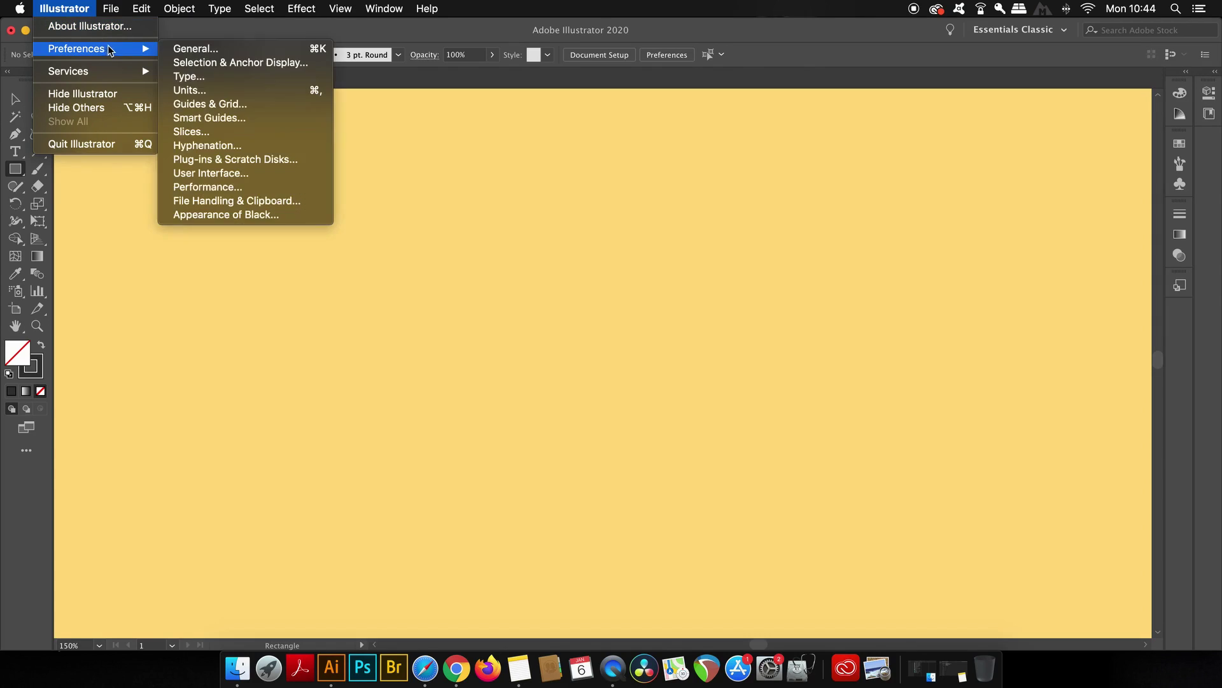
pyautogui.click(269, 119)
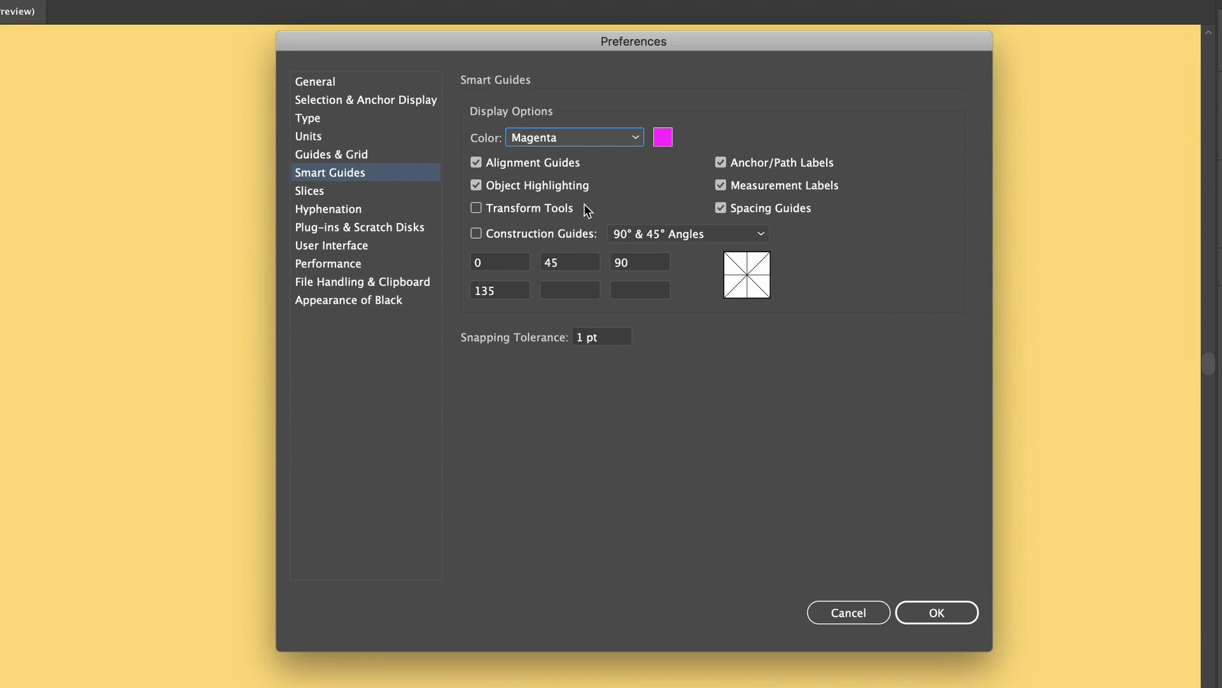
pyautogui.click(615, 337)
pyautogui.write('10')
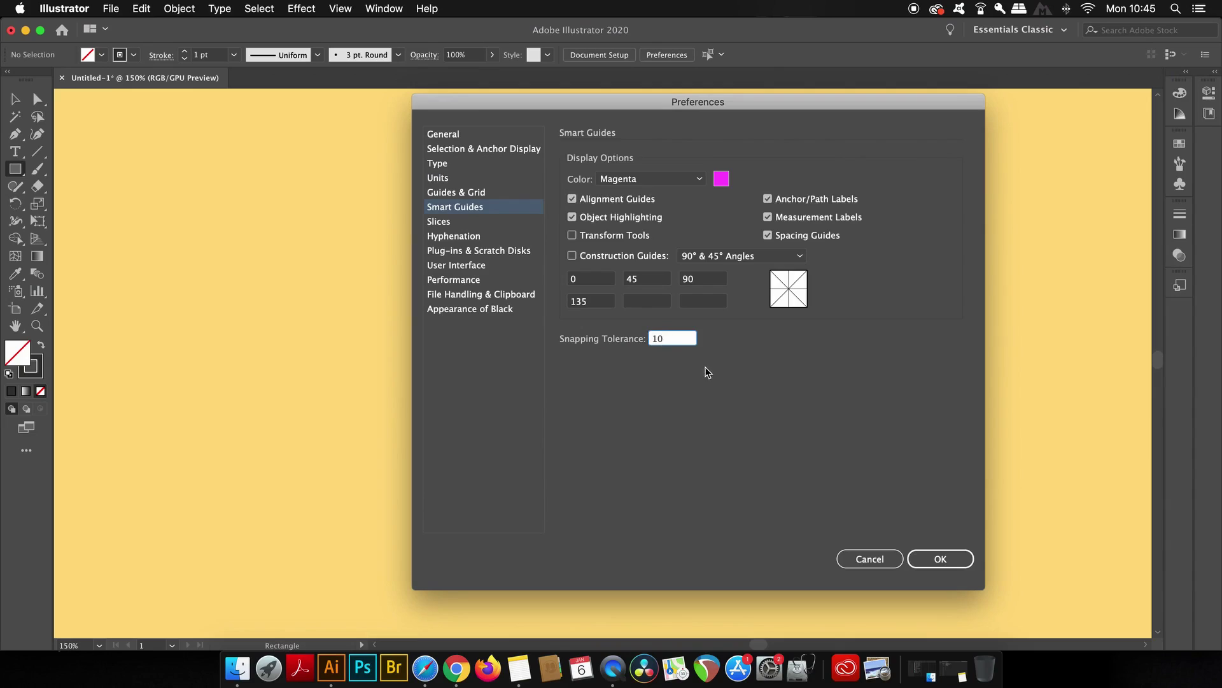
# - Confirm the new tolerance and draw a 211.146 px outlined square on the artboard
pyautogui.press('Return')
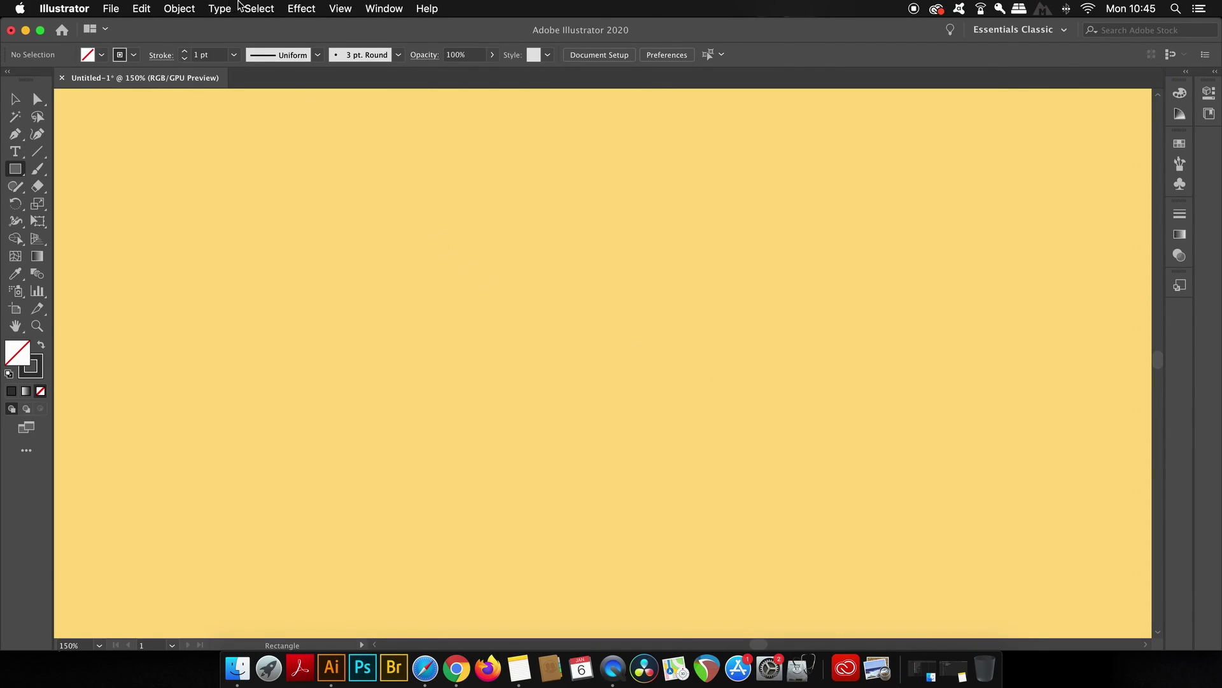
pyautogui.click(251, 147)
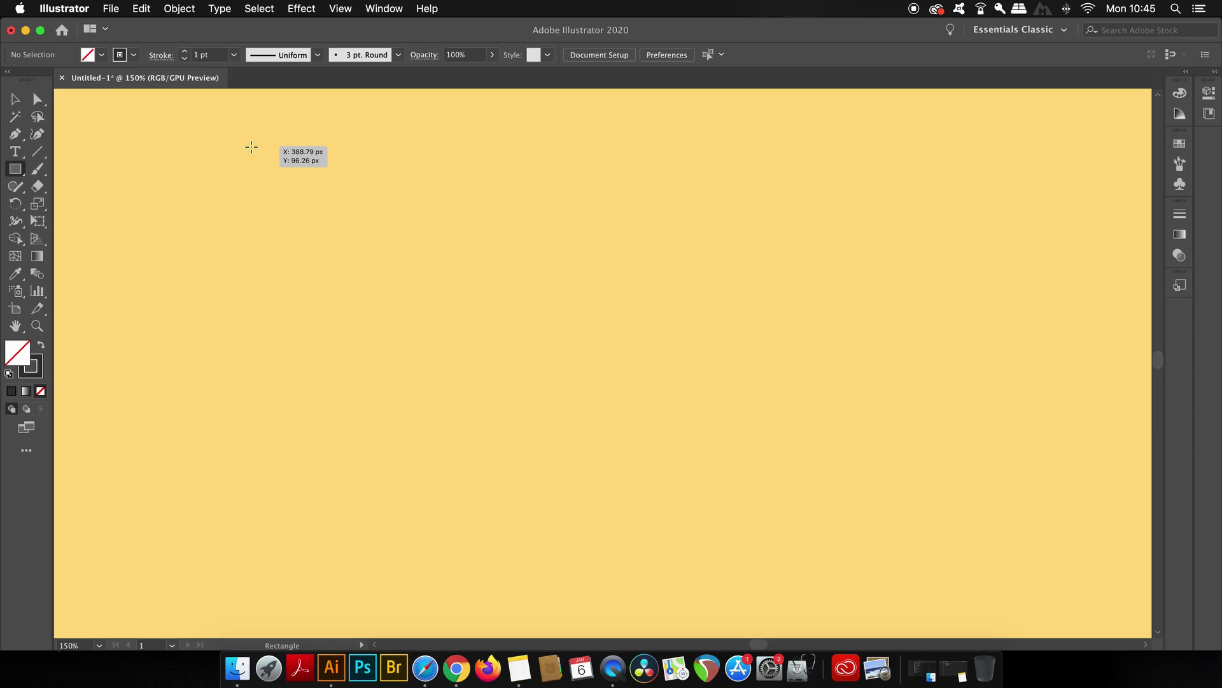
pyautogui.moveTo(252, 147); pyautogui.dragTo(536, 431)
# - Draw a small test square beside the large one, then undo it
pyautogui.scroll(5, 560, 154)
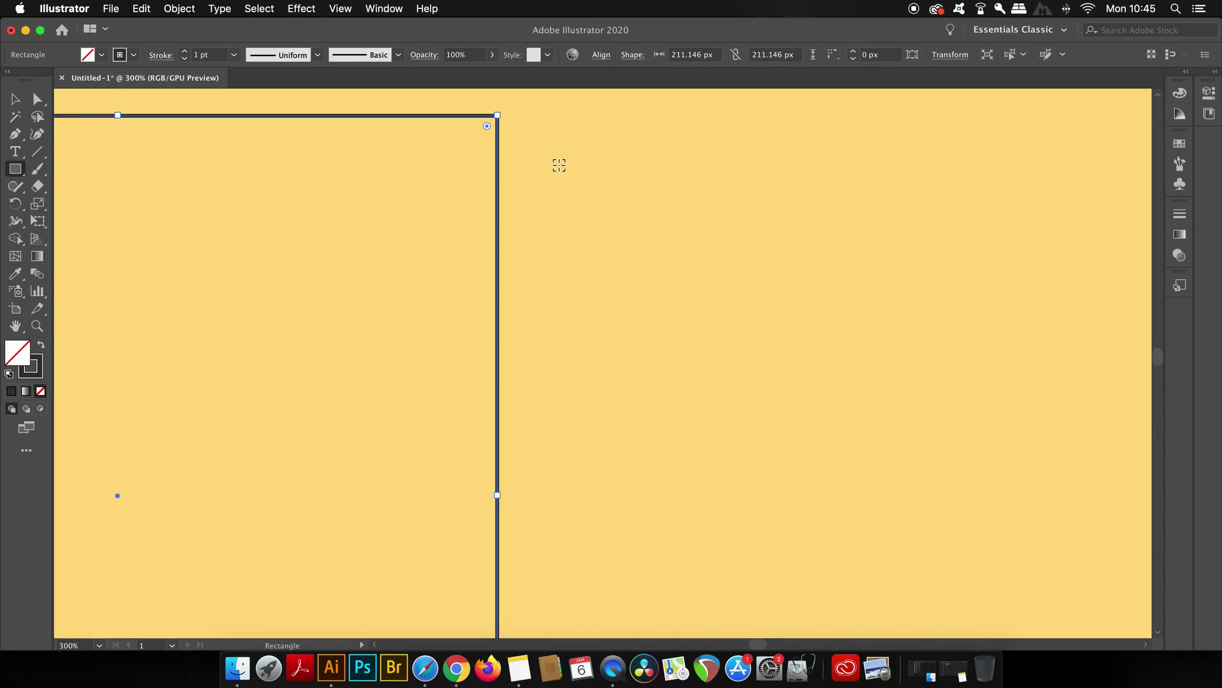
pyautogui.moveTo(561, 151); pyautogui.dragTo(499, 270)
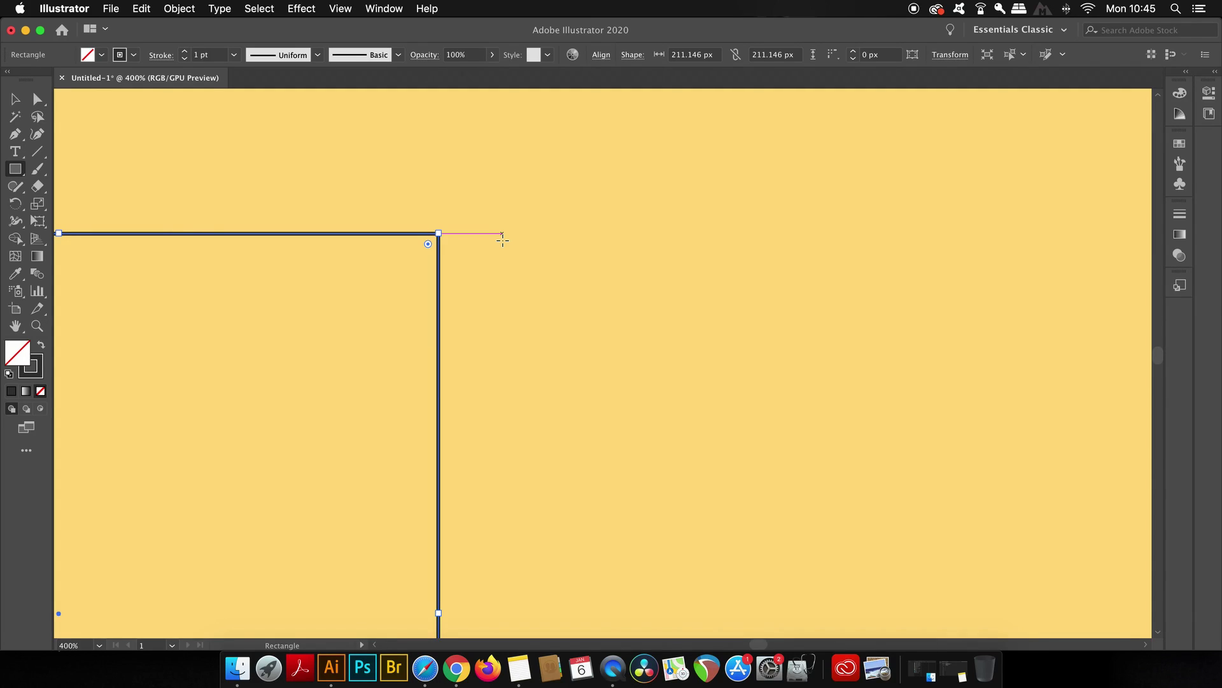
pyautogui.moveTo(503, 233); pyautogui.dragTo(531, 260)
pyautogui.press('super+z')
pyautogui.scroll(3, 497, 235)
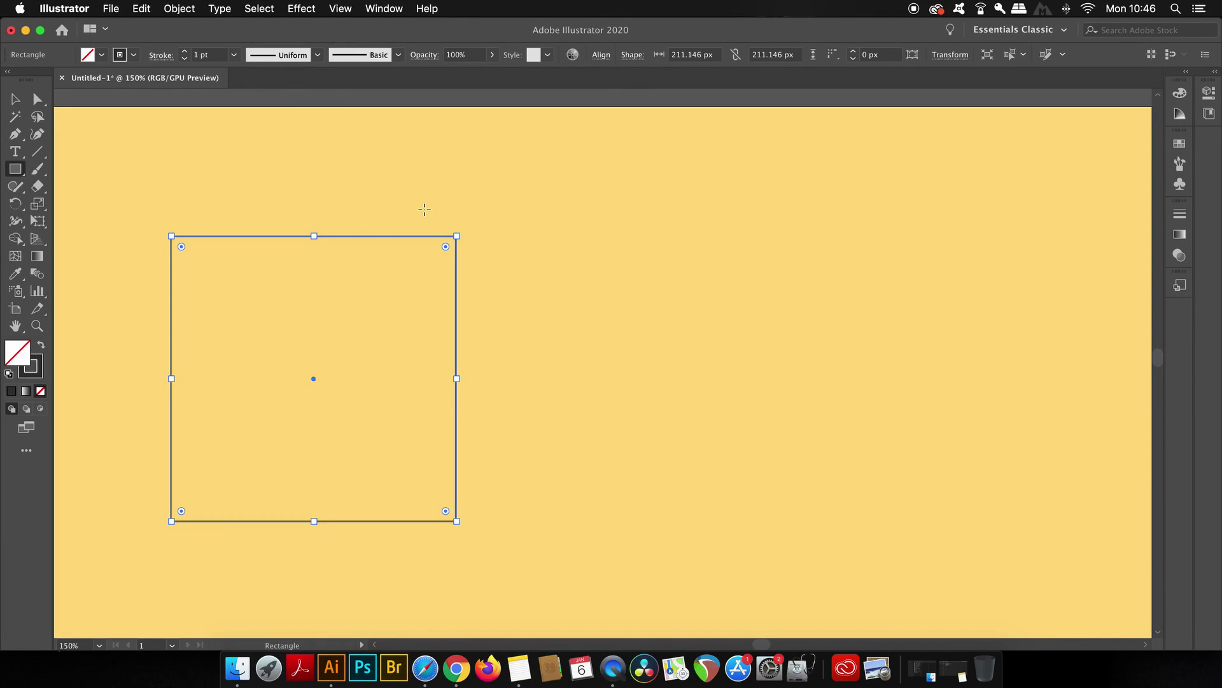
# - Reopen Preferences to verify the Smart Guides snapping tolerance, then close with OK
pyautogui.hotkey('ctrl', 'k')
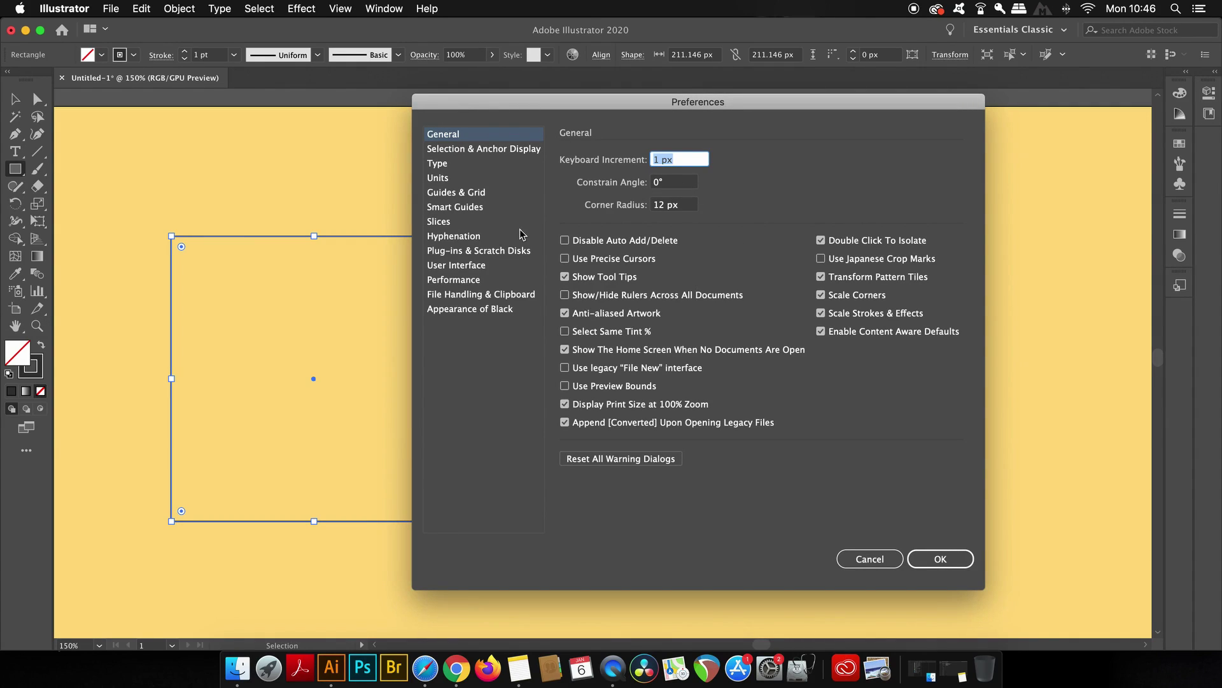
pyautogui.click(495, 223)
pyautogui.click(492, 209)
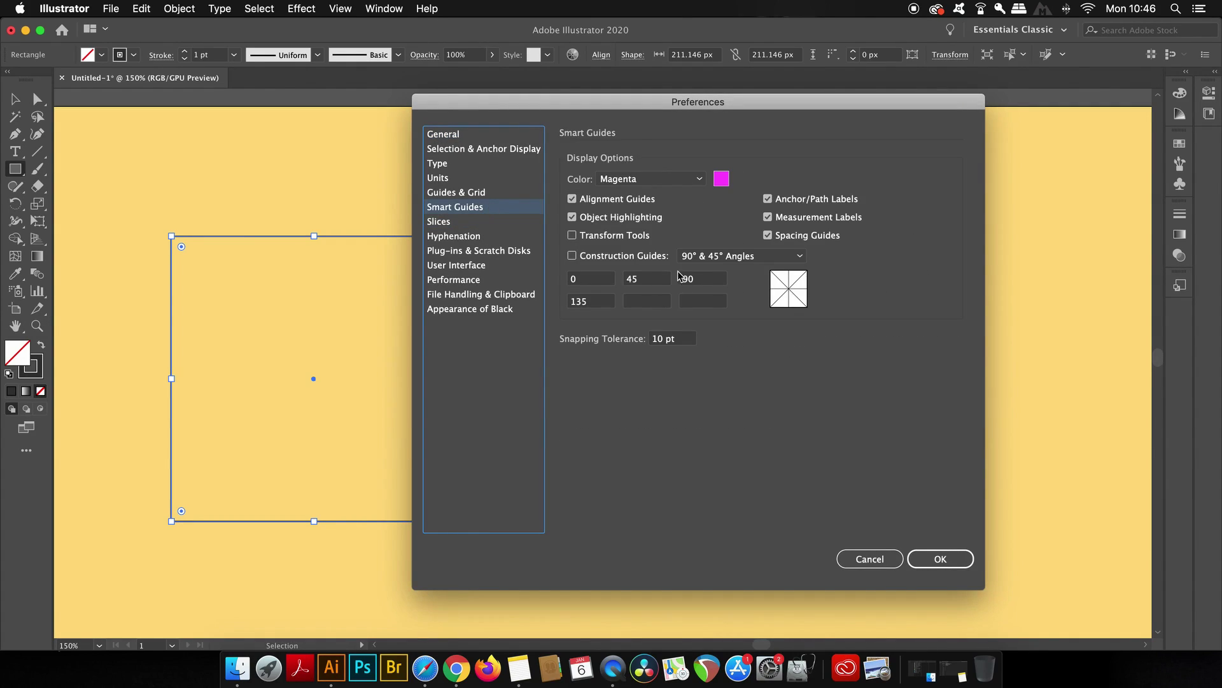
pyautogui.click(680, 338)
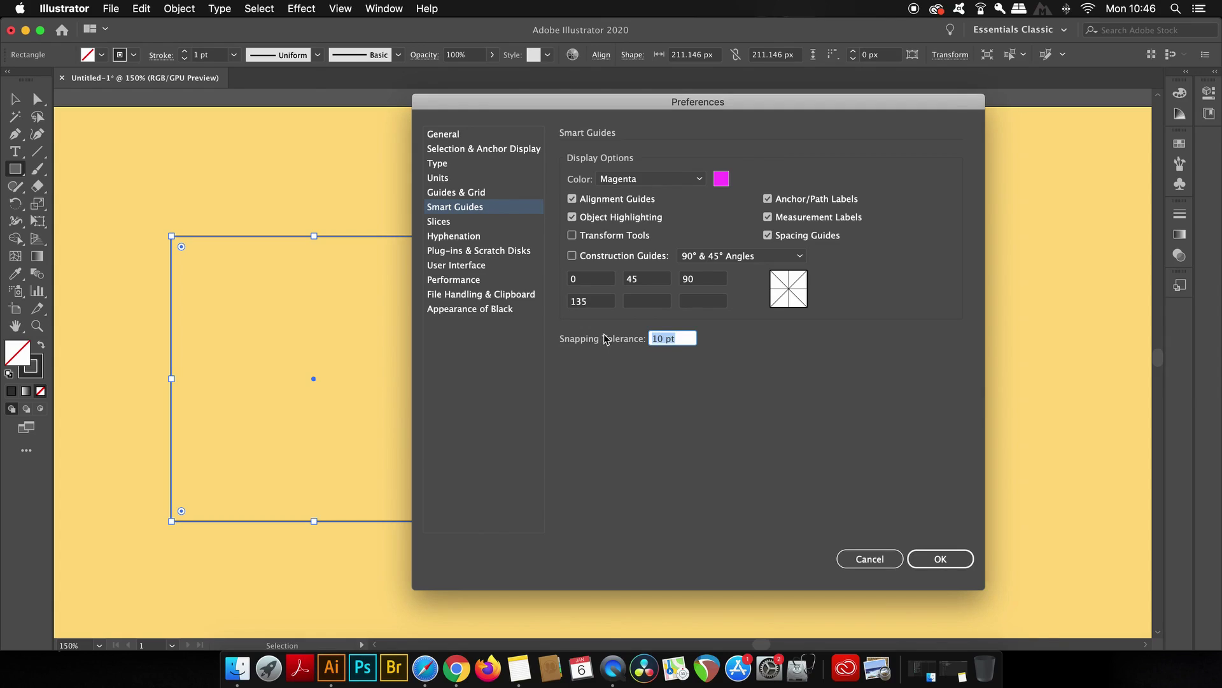
pyautogui.click(961, 559)
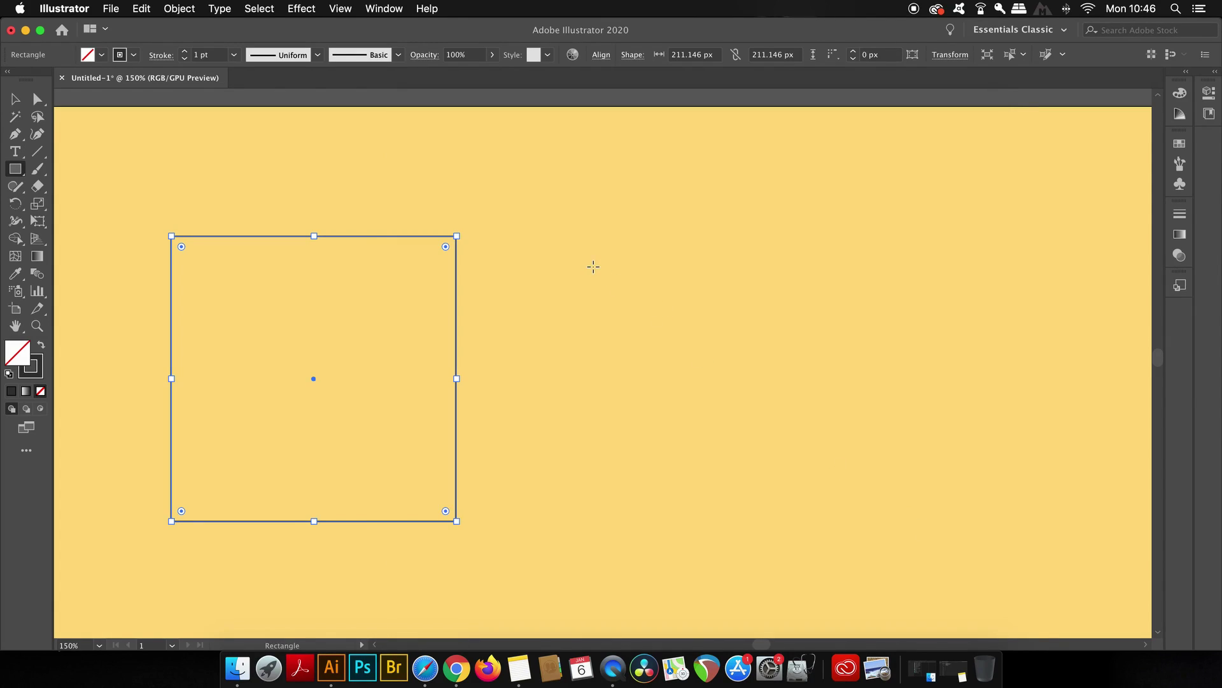
# - Draw a second 211.15 px square to the right of the first, bottom edges aligned
pyautogui.scroll(2, 474, 247)
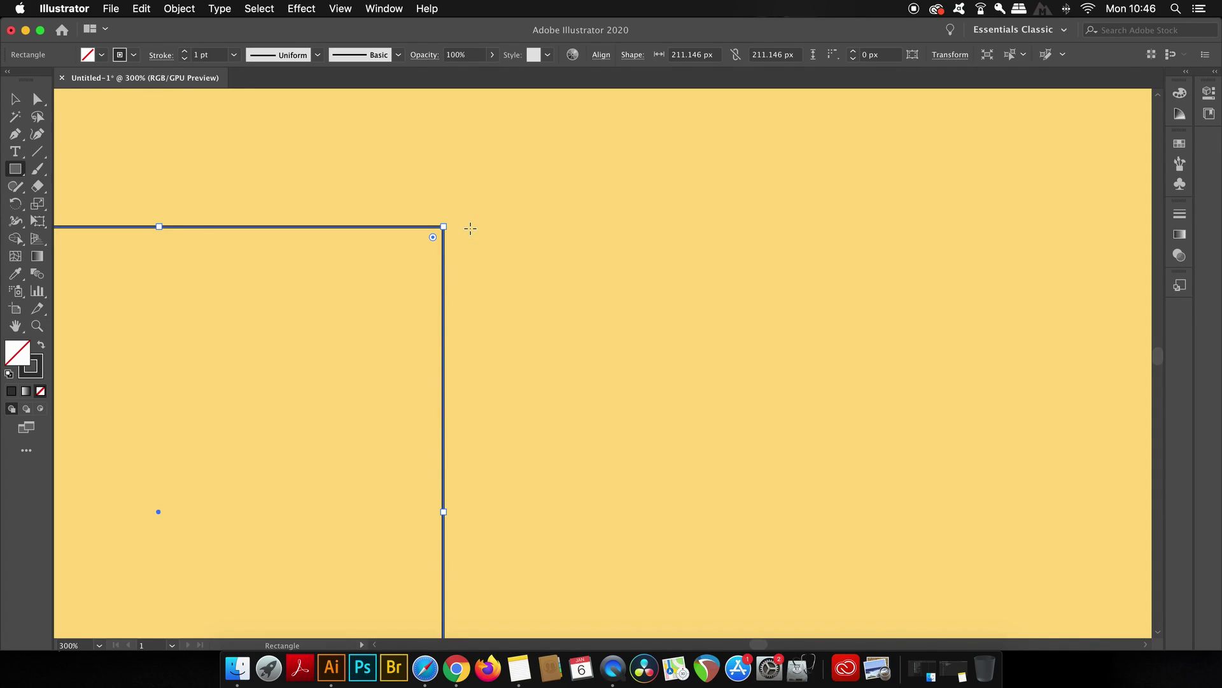
pyautogui.moveTo(469, 226); pyautogui.dragTo(647, 403)
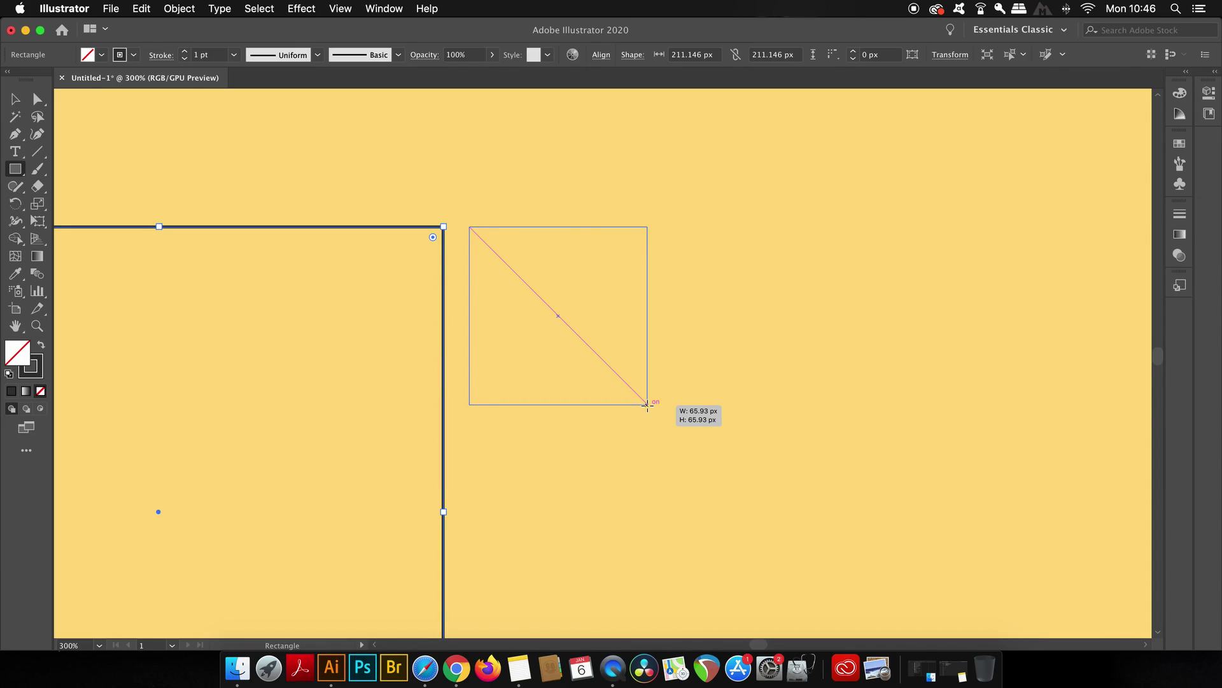
pyautogui.moveTo(647, 403)
pyautogui.mouseDown()
pyautogui.moveTo(791, 576)
pyautogui.moveTo(781, 547)
pyautogui.mouseUp()
pyautogui.press('super+minus')
# - Move the right-hand square exactly onto the left one
pyautogui.press('v')
pyautogui.click(938, 446)
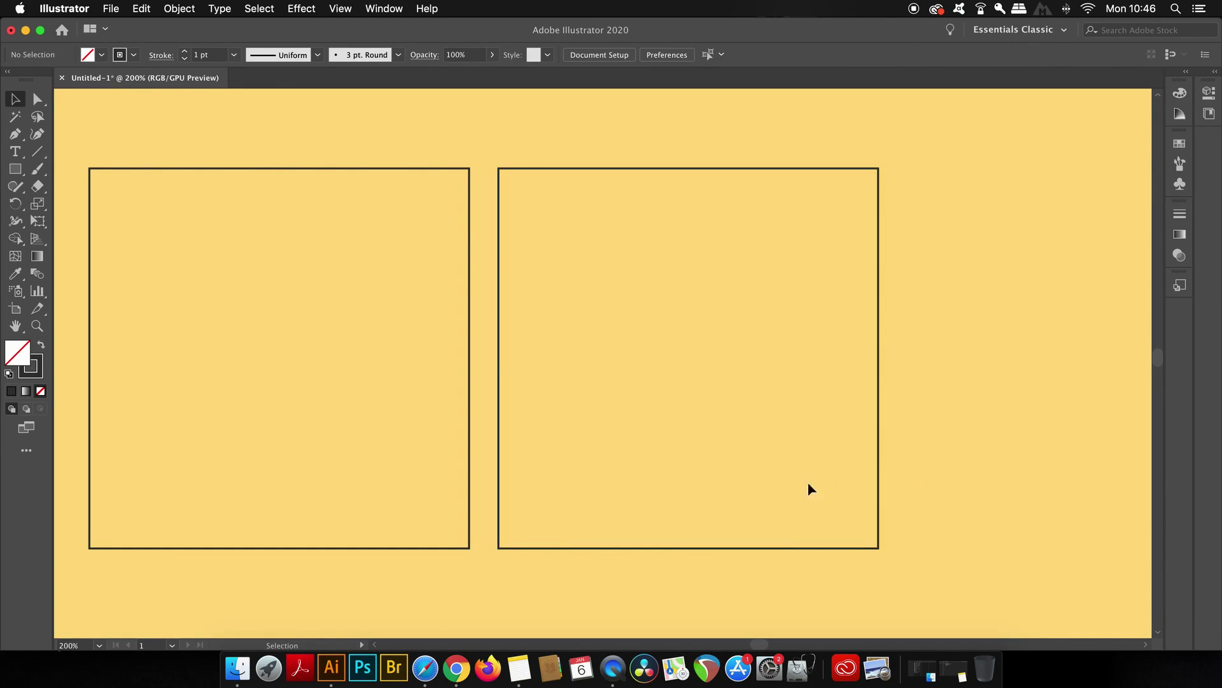
pyautogui.moveTo(878, 358); pyautogui.dragTo(470, 357)
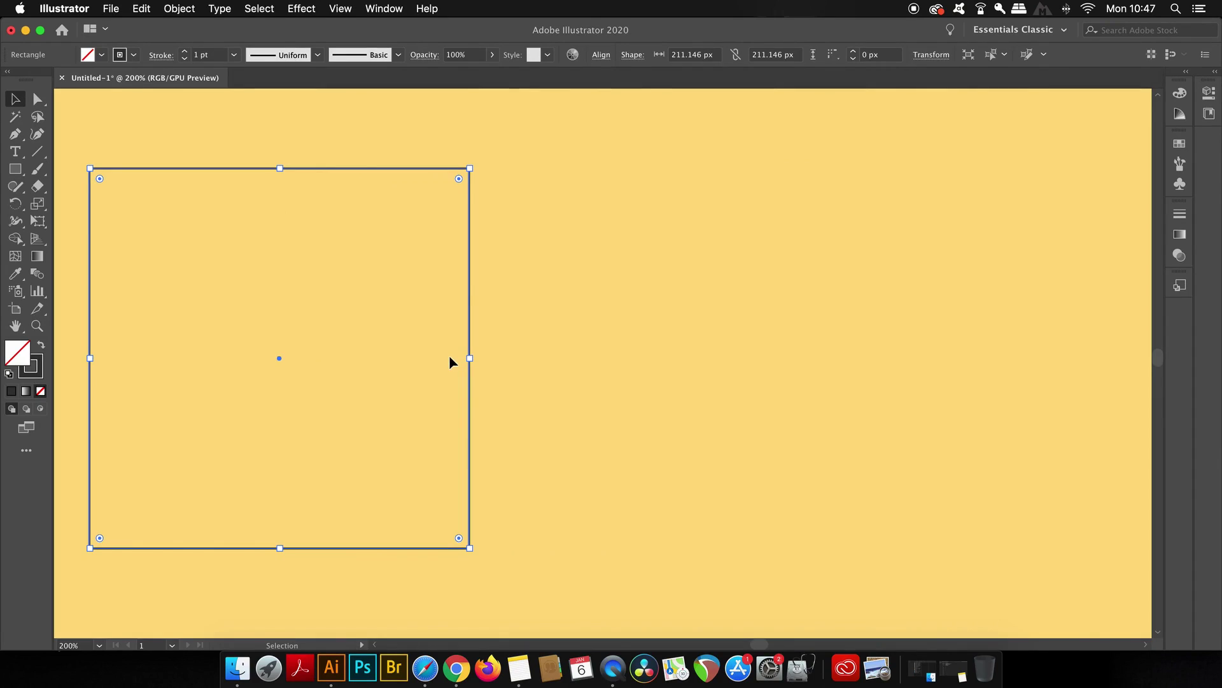
# - Draw a smaller square from the big square's centre to its bottom-right corner
pyautogui.press('m')
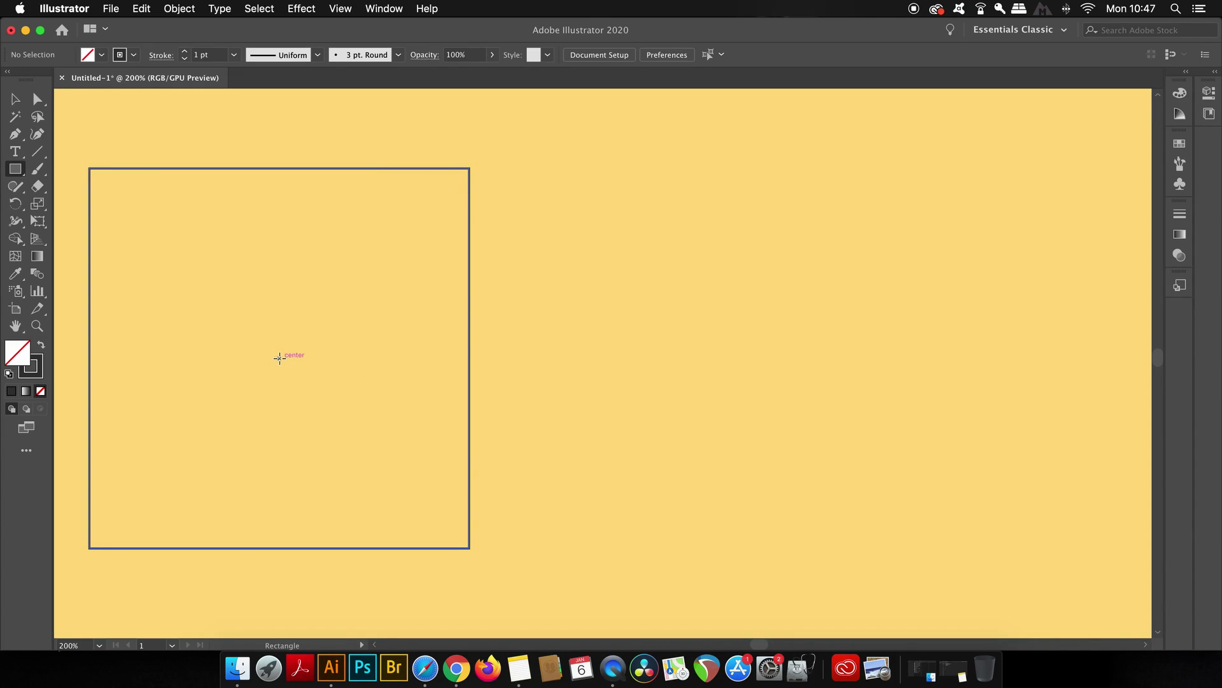
pyautogui.moveTo(280, 359); pyautogui.dragTo(469, 502)
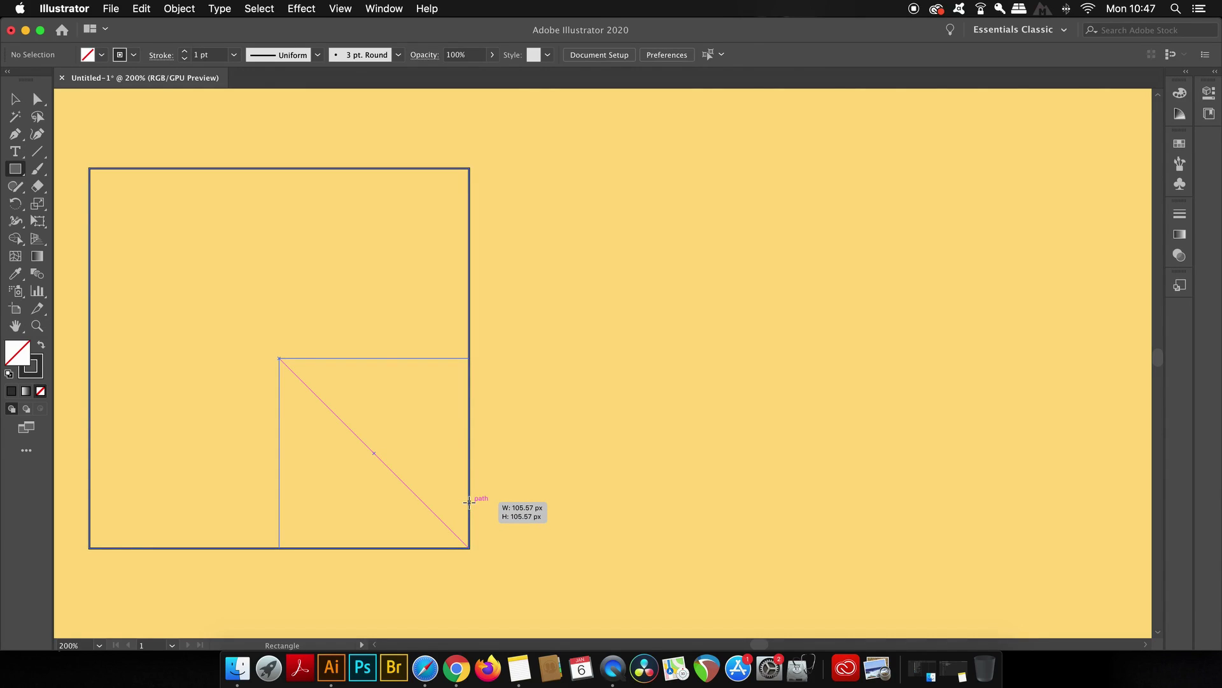
pyautogui.moveTo(469, 501); pyautogui.dragTo(470, 501)
pyautogui.press('v')
pyautogui.click(667, 436)
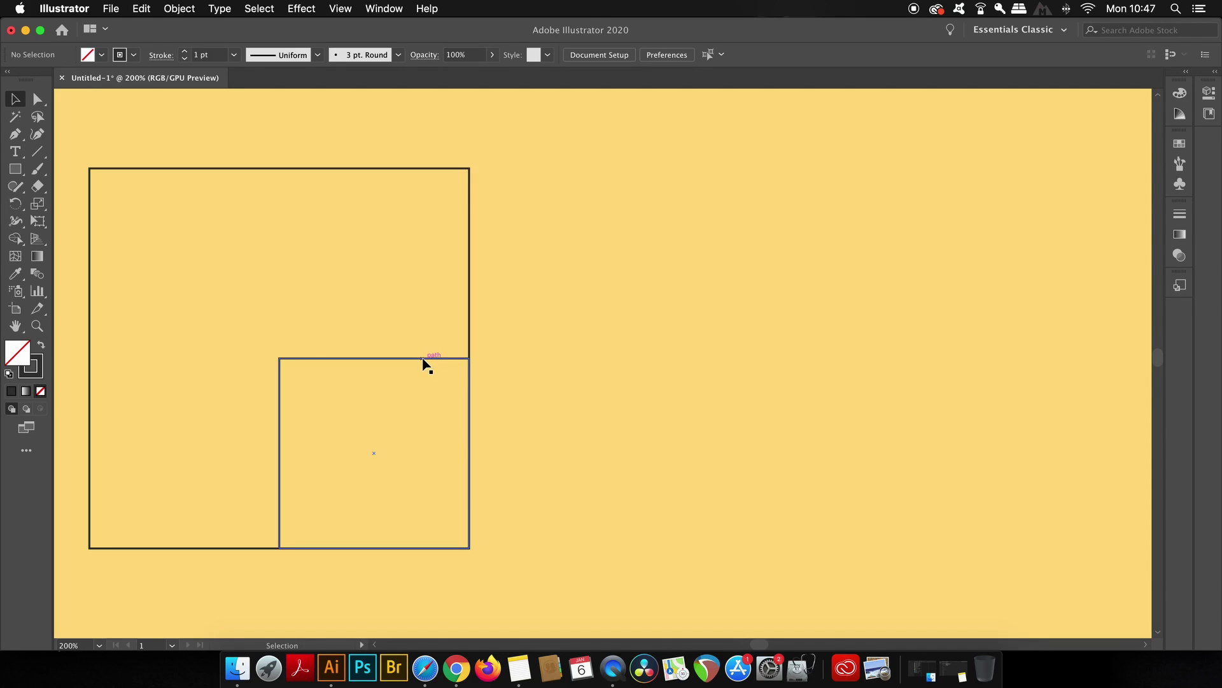
pyautogui.press('super')
pyautogui.press('super')
# - Delete the small square, then make the large square solid dark and 100.584 px
pyautogui.click(425, 359)
pyautogui.press('Delete')
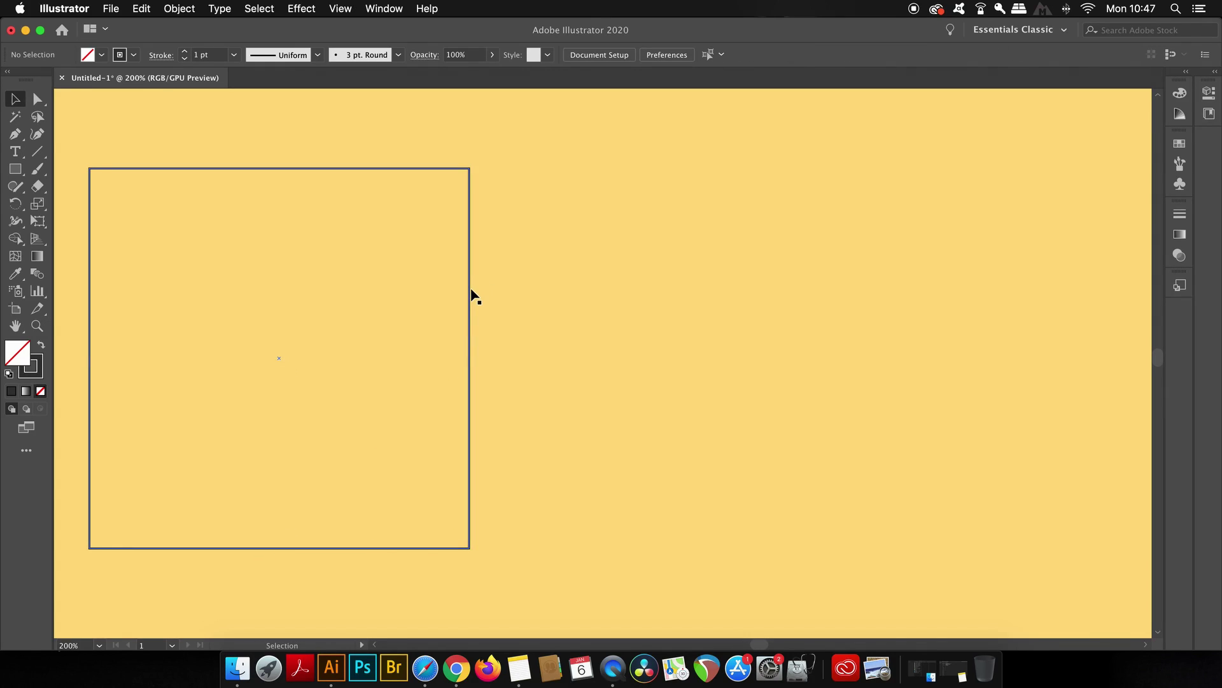
pyautogui.click(472, 293)
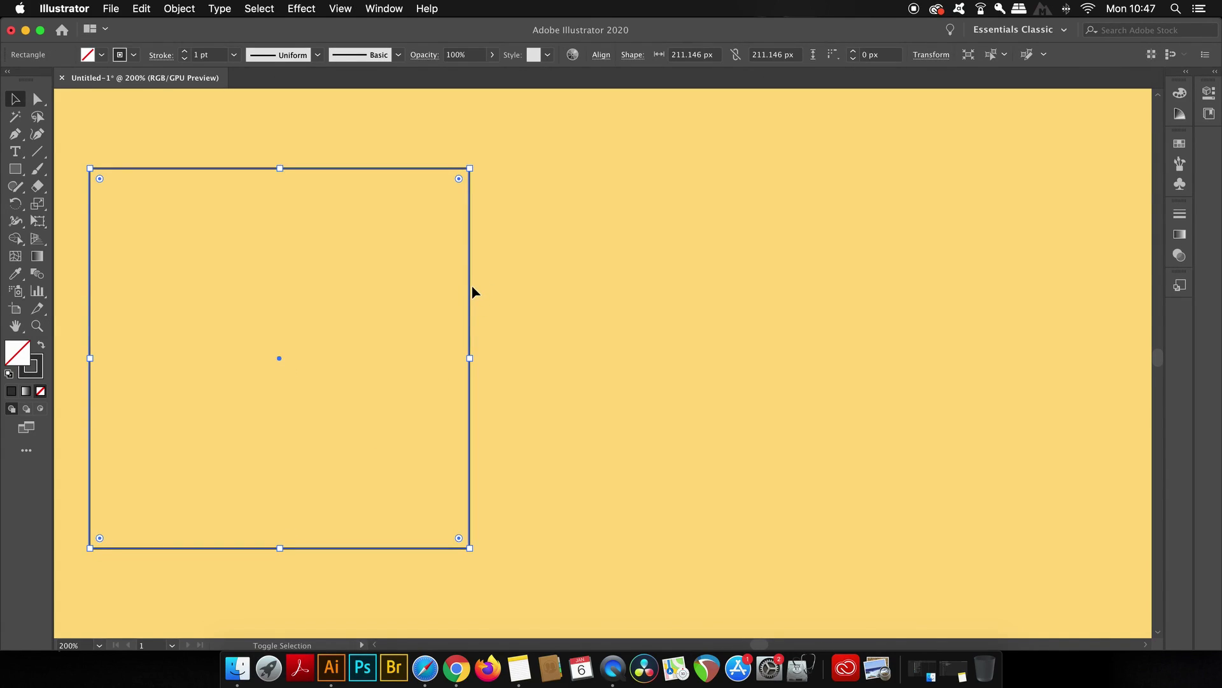
pyautogui.hotkey('shift', 'x')
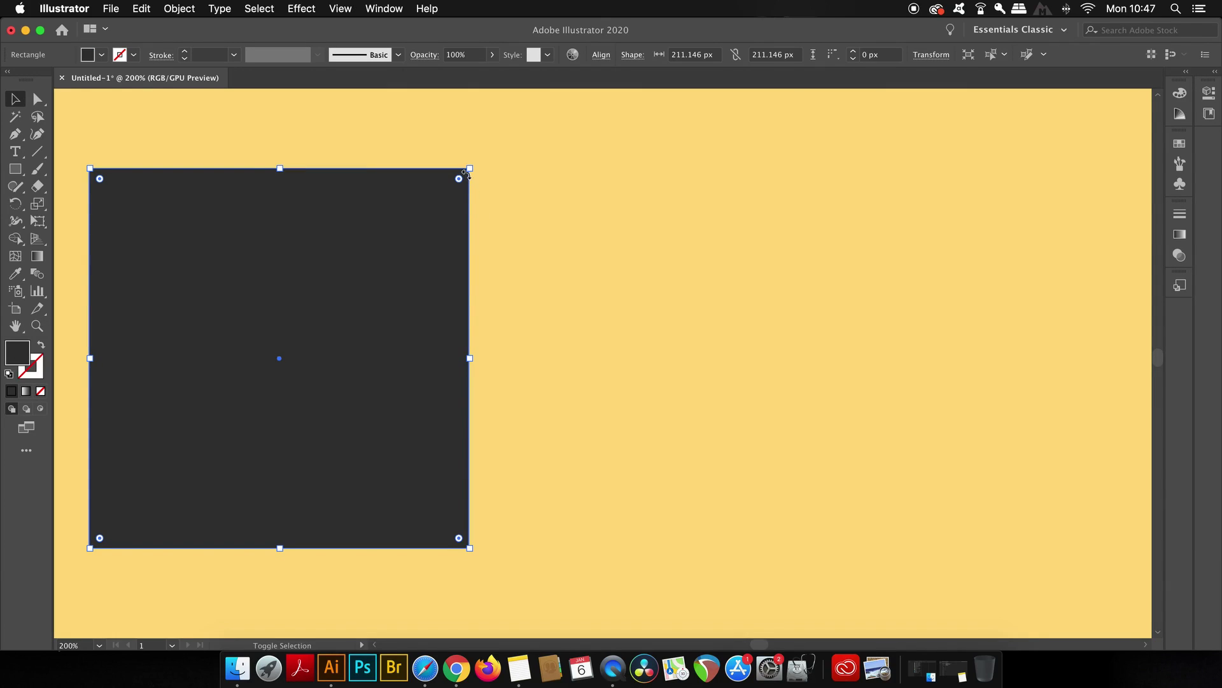
pyautogui.moveTo(470, 169); pyautogui.dragTo(271, 367)
# - Move the dark square toward the centre and place a copy beside it
pyautogui.moveTo(267, 422); pyautogui.dragTo(511, 323)
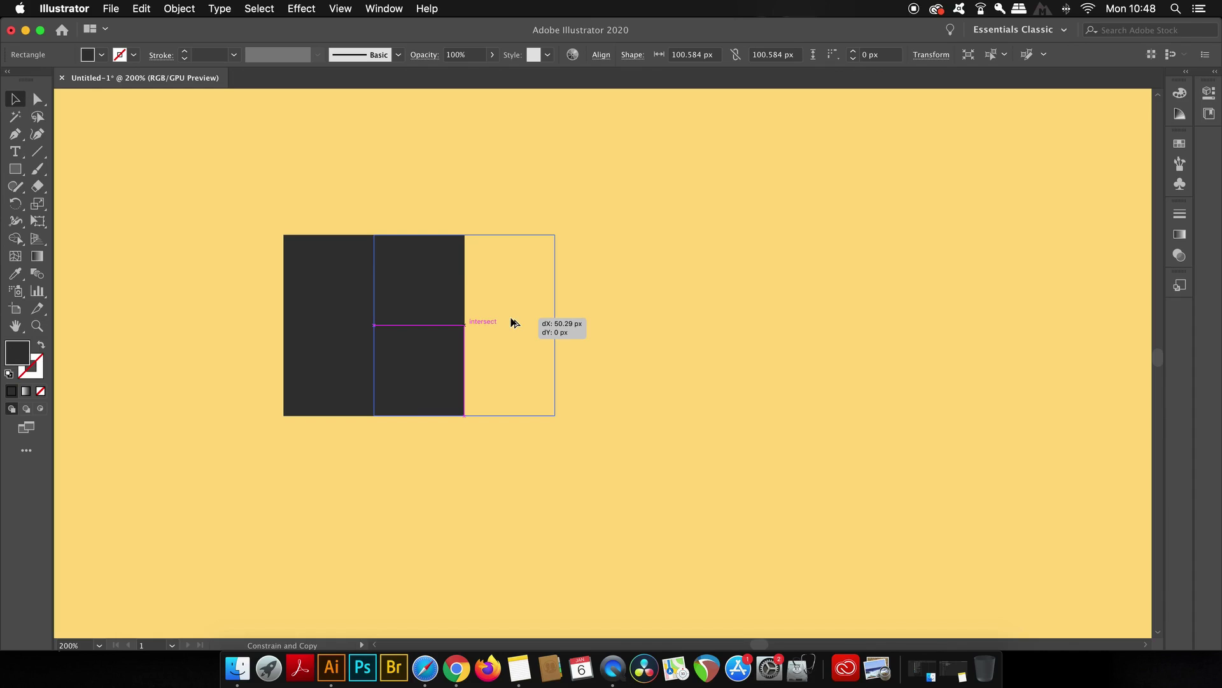
pyautogui.moveTo(513, 323); pyautogui.dragTo(511, 322)
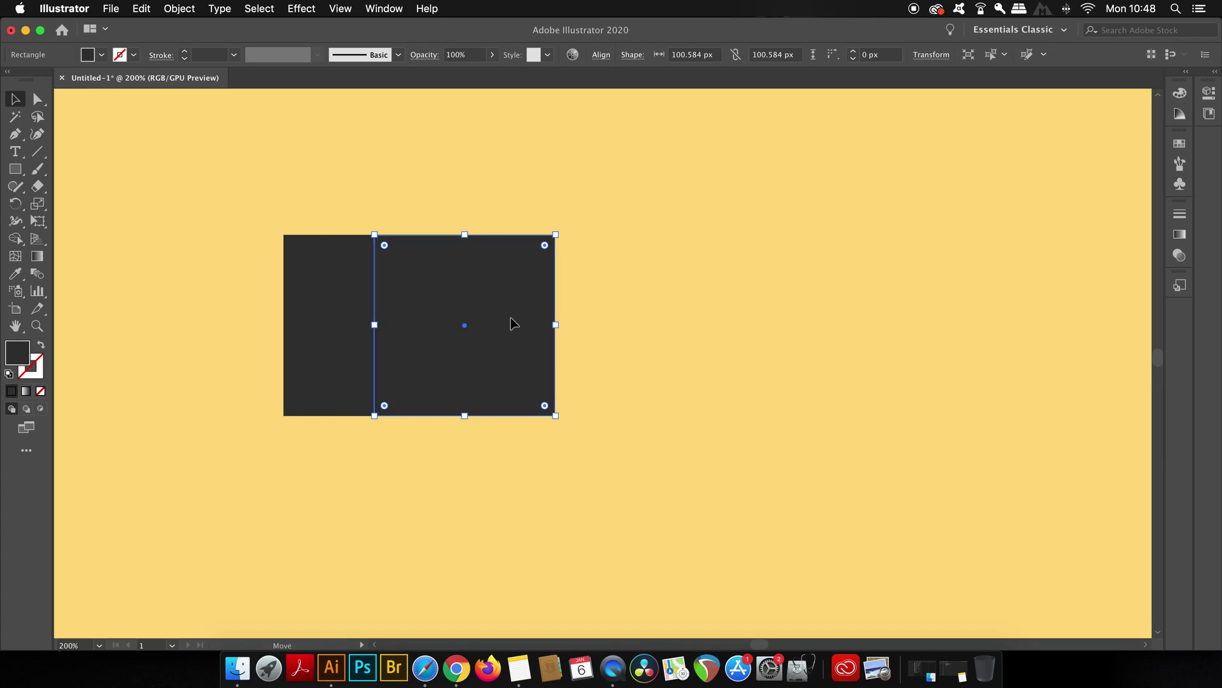
pyautogui.click(593, 315)
pyautogui.click(506, 316)
# - Add a small 50.29 px square in the bottom middle and select all the squares
pyautogui.moveTo(556, 234); pyautogui.dragTo(468, 296)
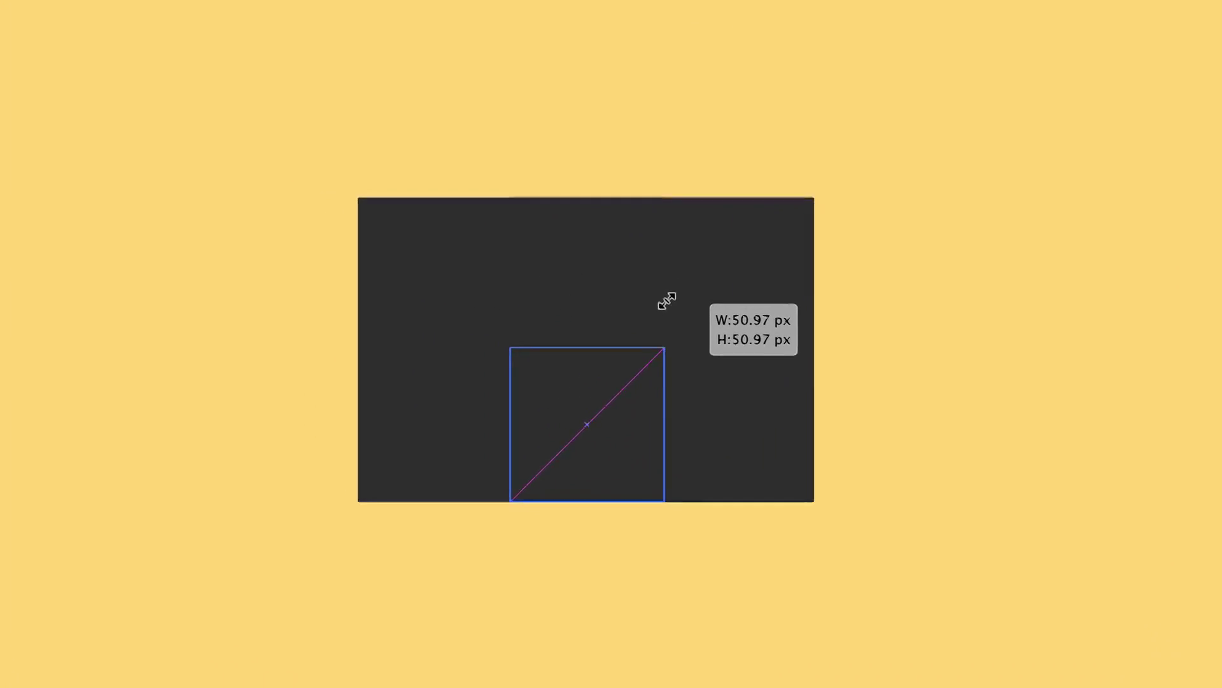
pyautogui.moveTo(667, 300); pyautogui.dragTo(664, 303)
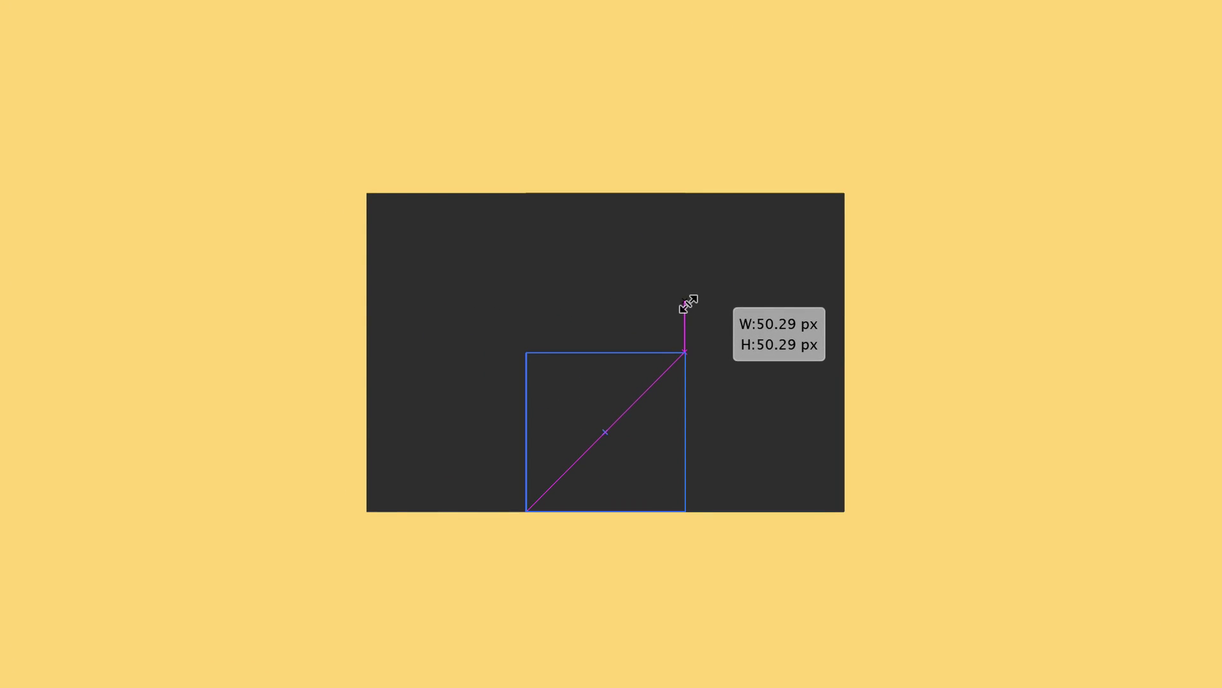
pyautogui.moveTo(687, 305); pyautogui.dragTo(685, 311)
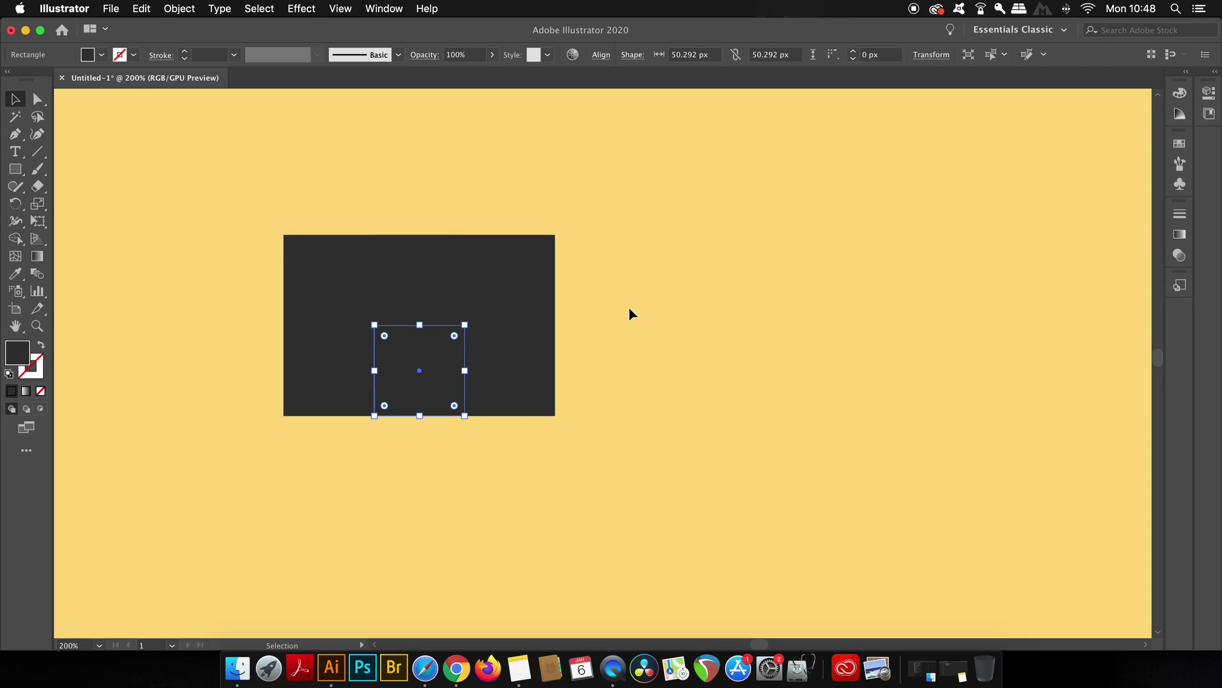
pyautogui.click(665, 257)
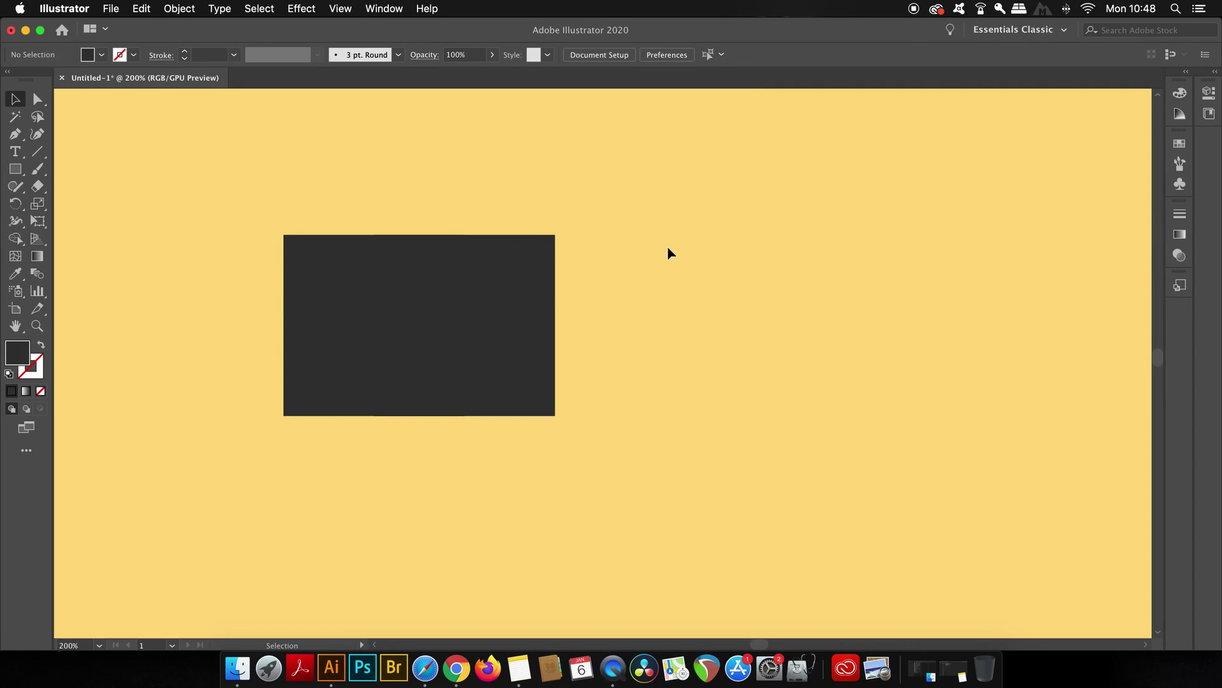
pyautogui.moveTo(668, 235); pyautogui.dragTo(283, 415)
# - Turn the selected squares into unfilled outlines and reselect the whole grid
pyautogui.hotkey('shift', 'x')
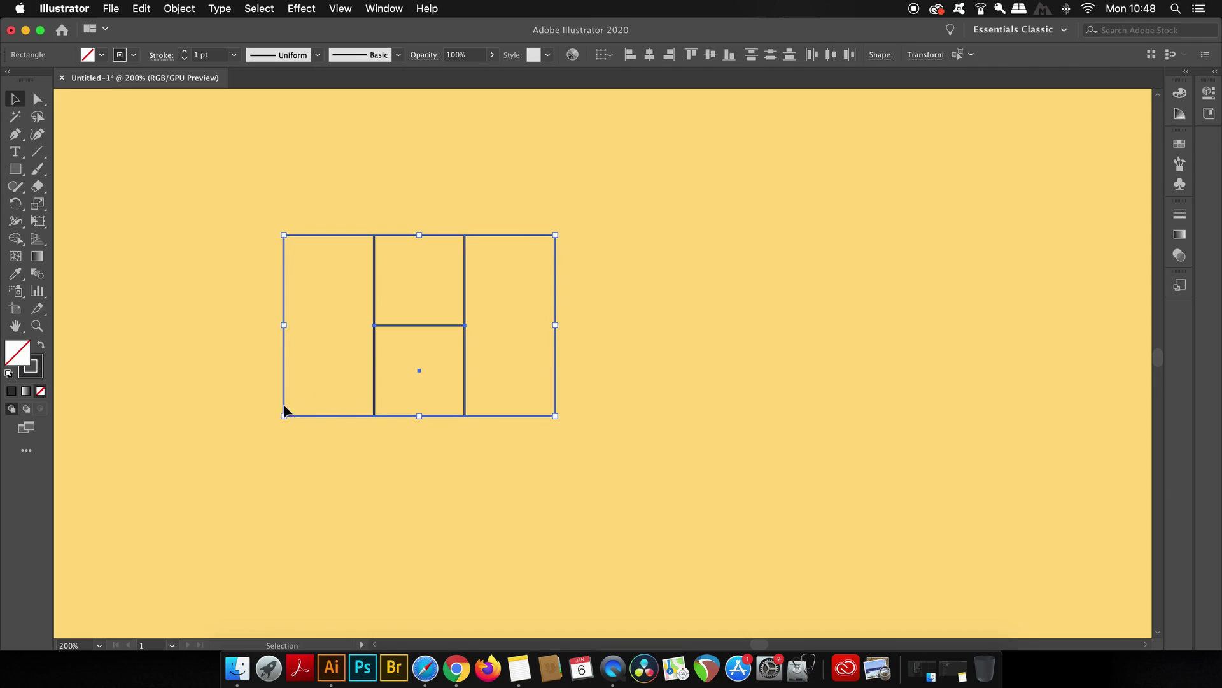
pyautogui.click(689, 354)
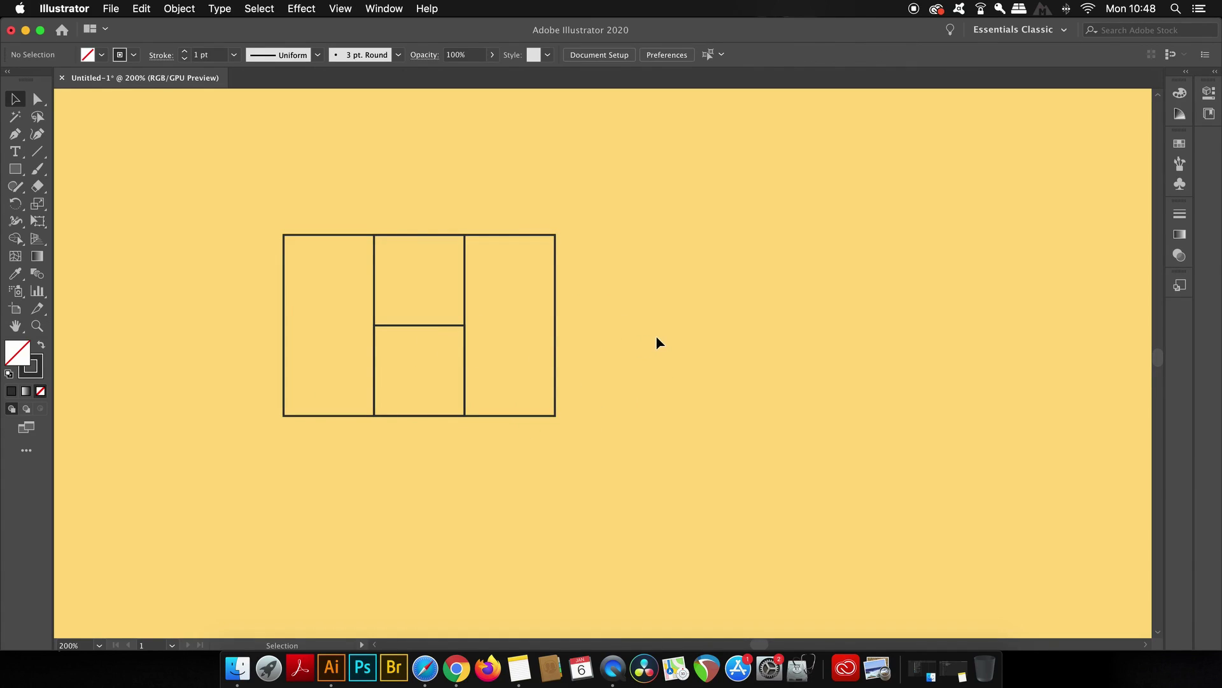
pyautogui.moveTo(672, 304); pyautogui.dragTo(233, 424)
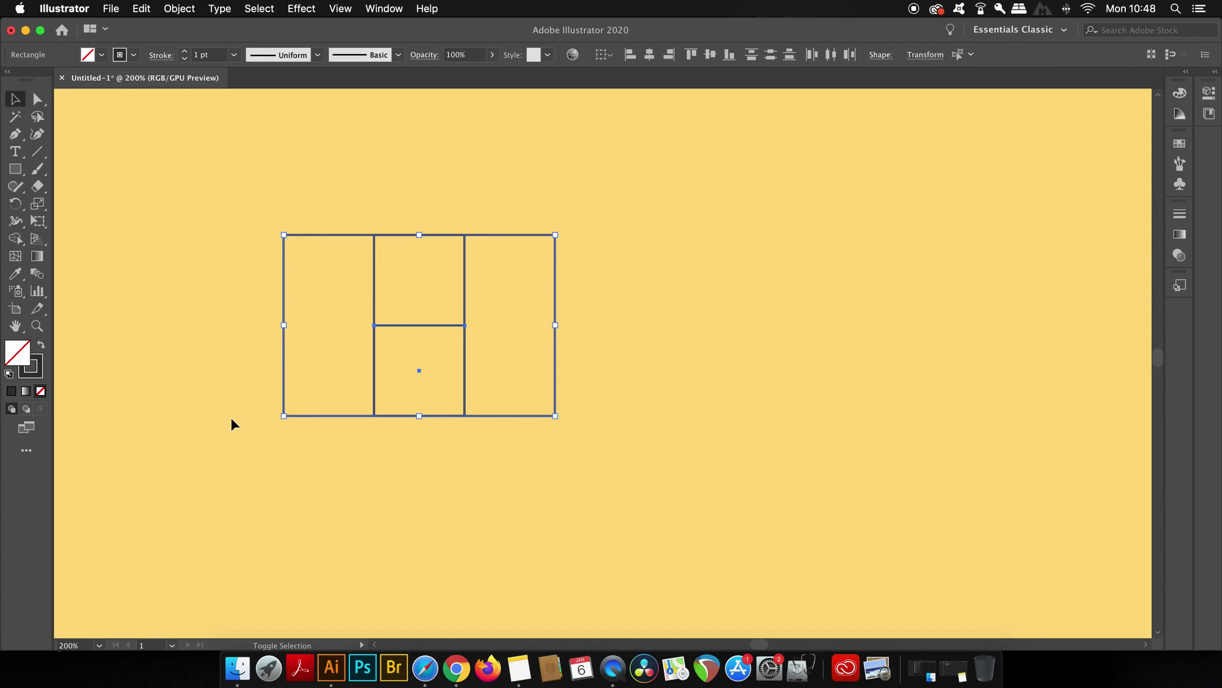
# - Shape Builder: merge left, top-middle and right cells, remove bottom-middle, then fill dark
pyautogui.hotkey('shift', 'm')
pyautogui.moveTo(325, 379)
pyautogui.mouseDown()
pyautogui.moveTo(391, 298)
pyautogui.moveTo(478, 299)
pyautogui.mouseUp()
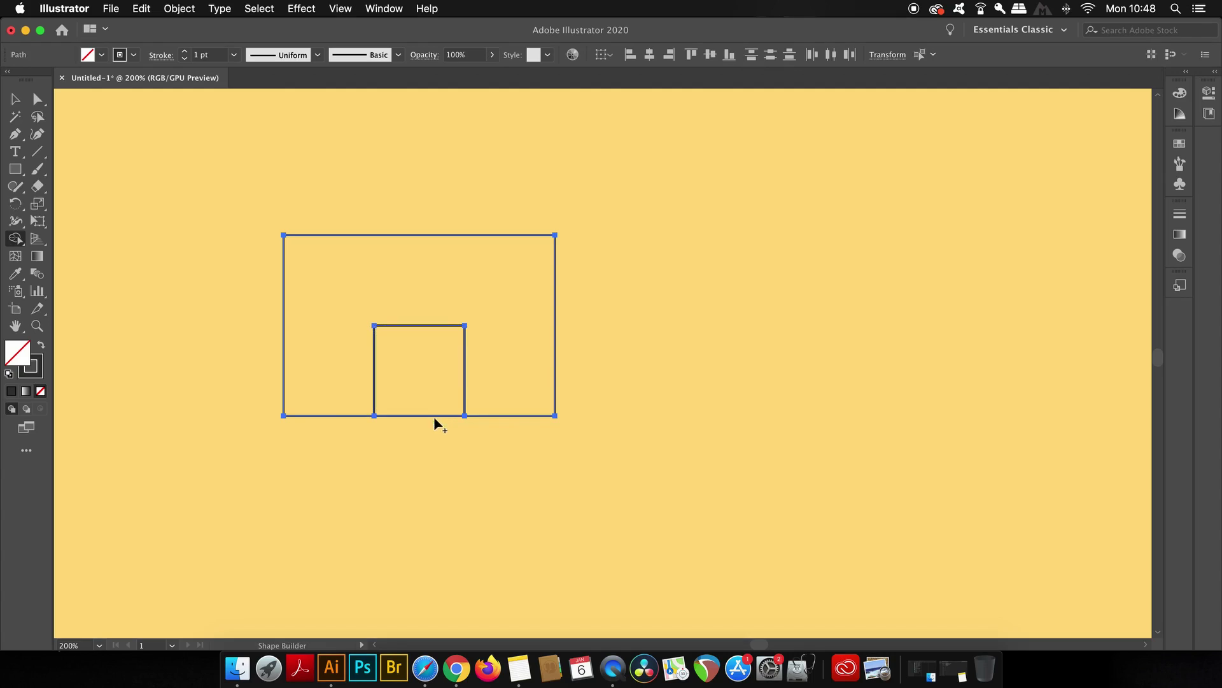
pyautogui.keyDown('alt'); pyautogui.click(429, 384); pyautogui.keyUp('alt')
pyautogui.press('v')
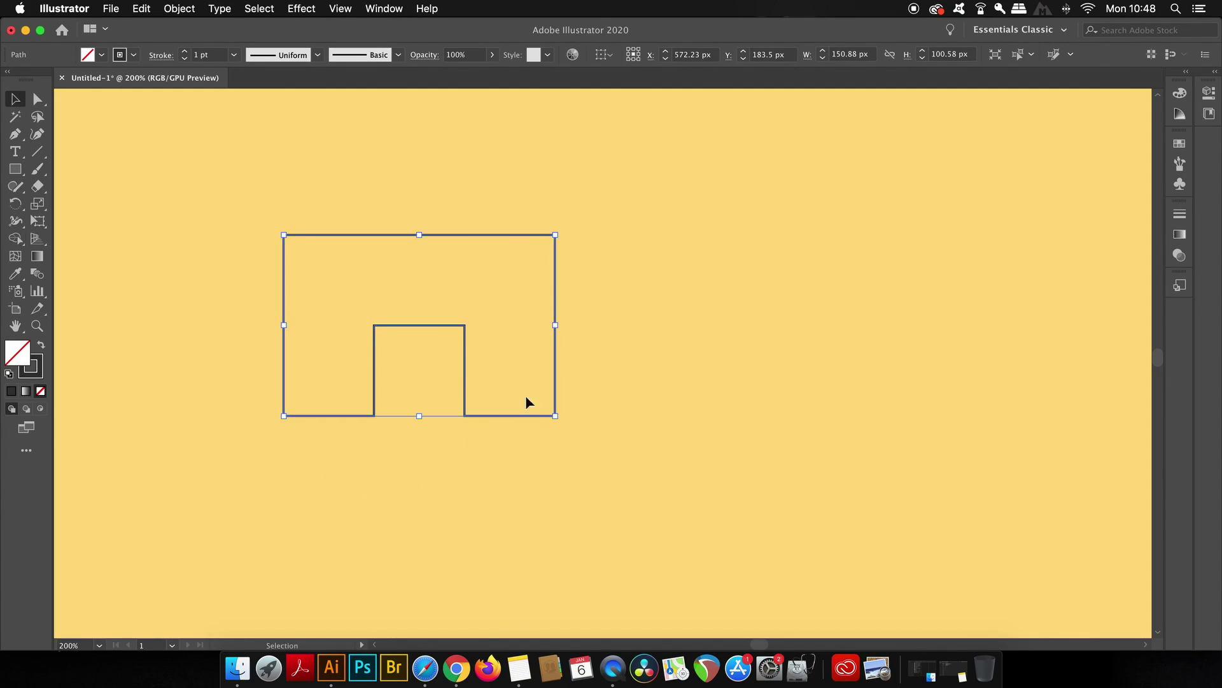
pyautogui.hotkey('shift', 'x')
pyautogui.click(661, 348)
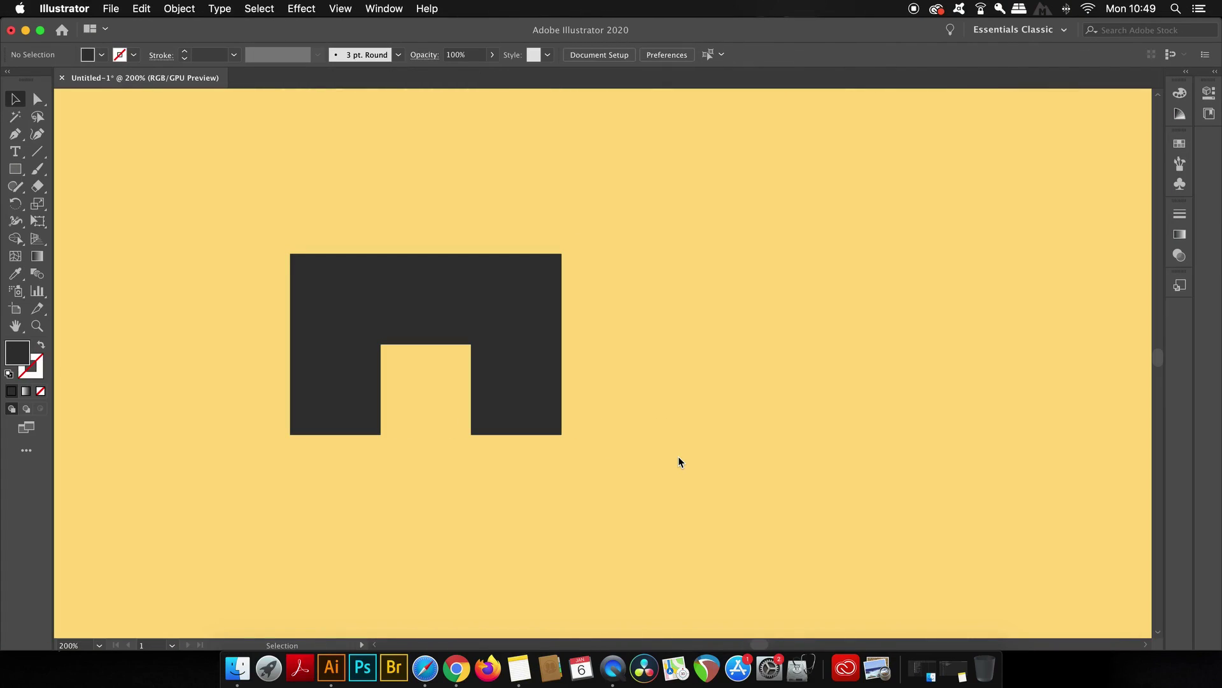
# - Pen-draw a closed right triangle about 100 px wide and tall, filled solid dark
pyautogui.press('p')
pyautogui.hotkey('shift', 'x')
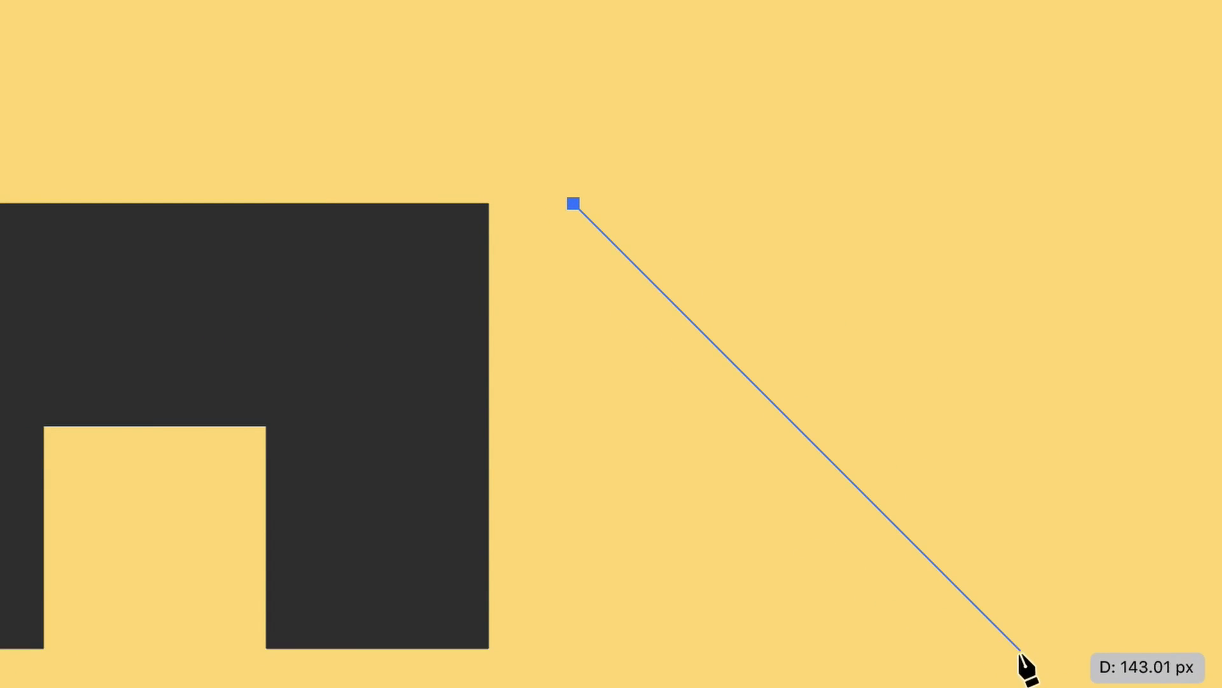
pyautogui.click(1018, 648)
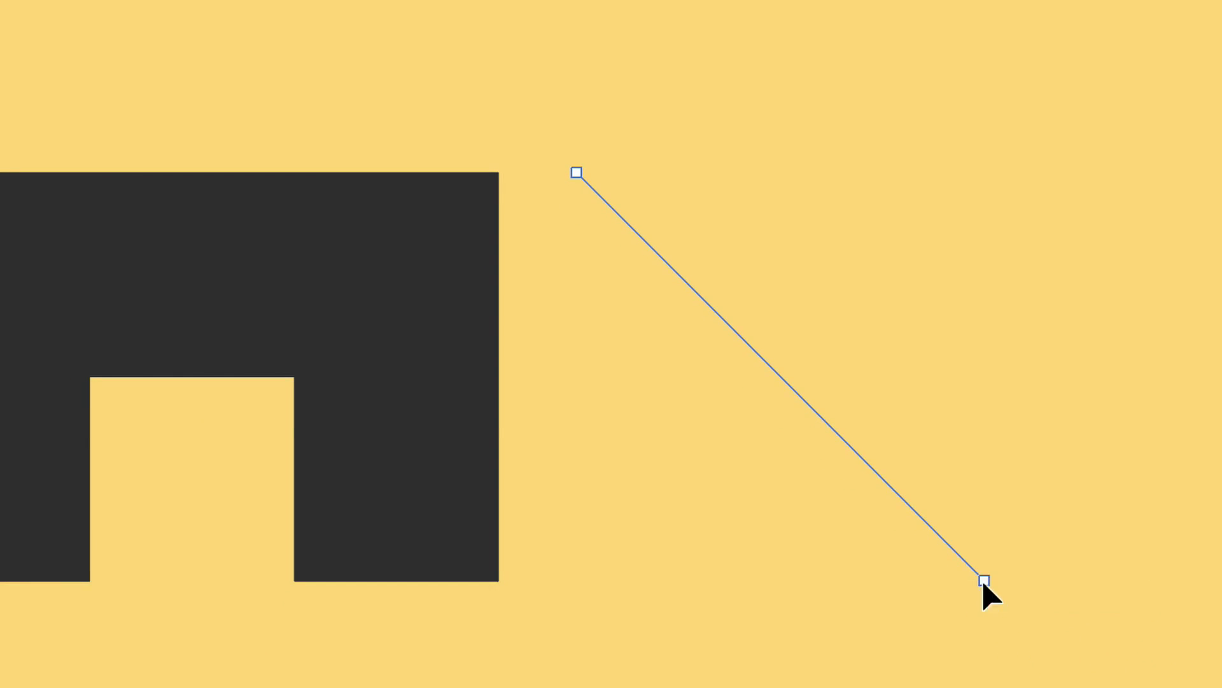
pyautogui.click(576, 579)
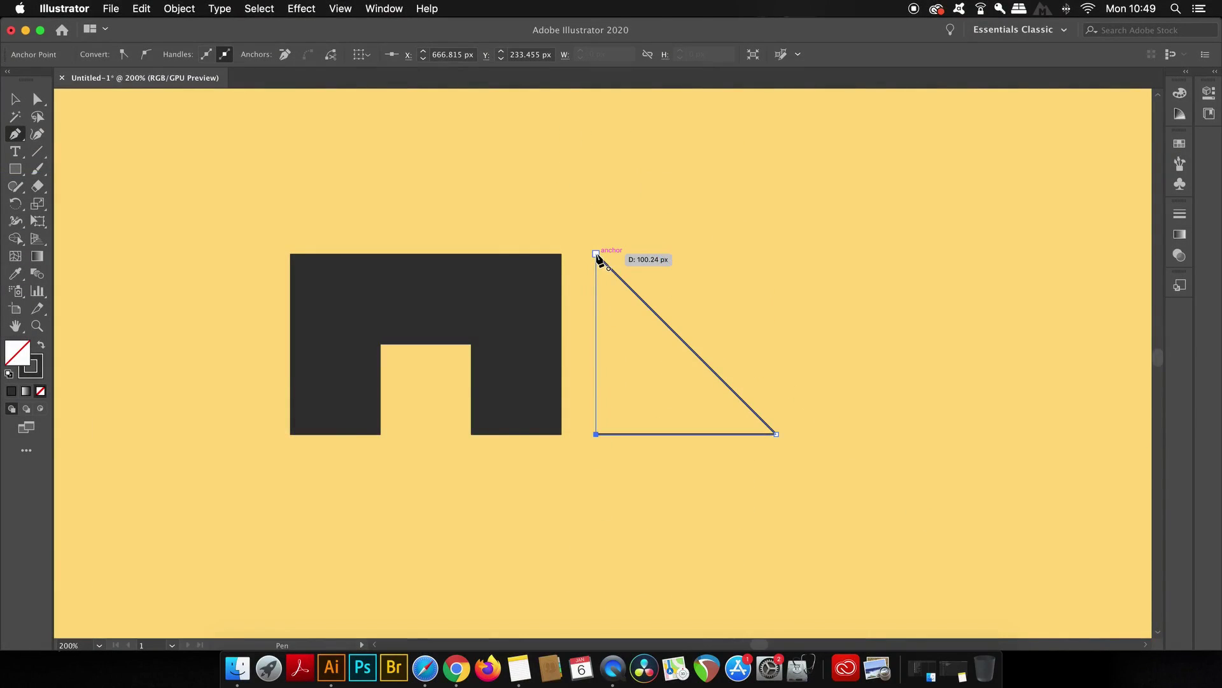
pyautogui.click(595, 254)
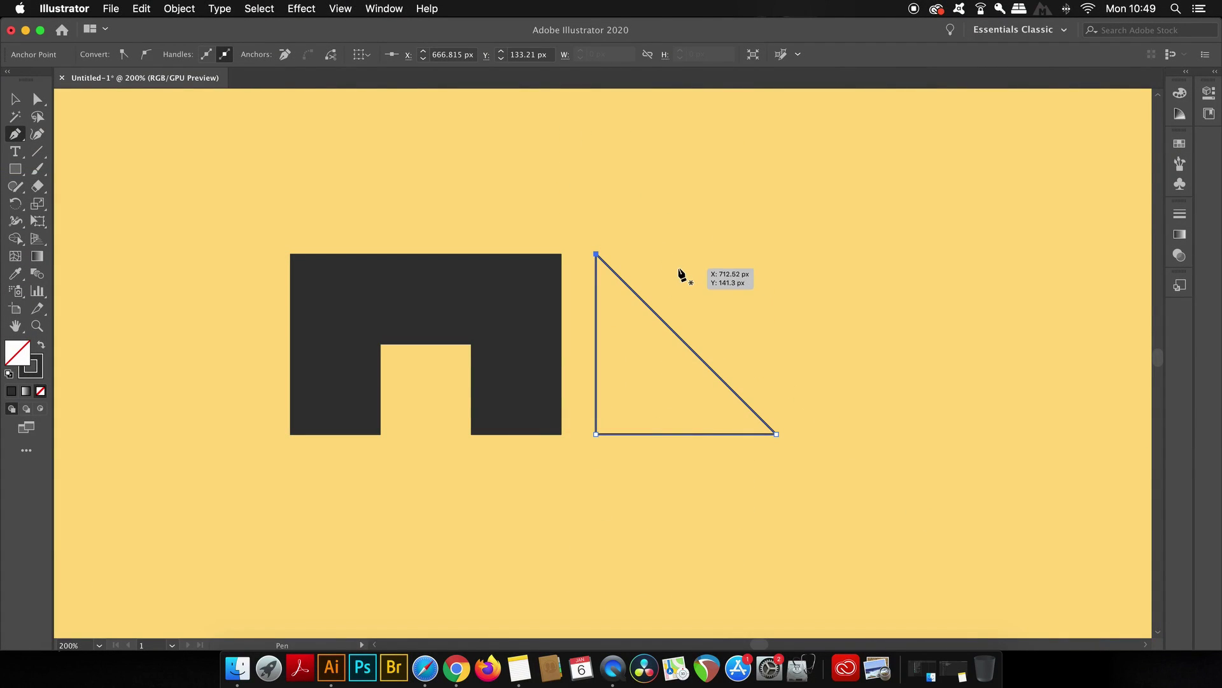
pyautogui.hotkey('shift', 'x')
pyautogui.press('v')
pyautogui.press('super+equal')
pyautogui.press('super+equal')
pyautogui.press('super+equal')
pyautogui.press('super+equal')
pyautogui.press('super+equal')
pyautogui.press('super+equal')
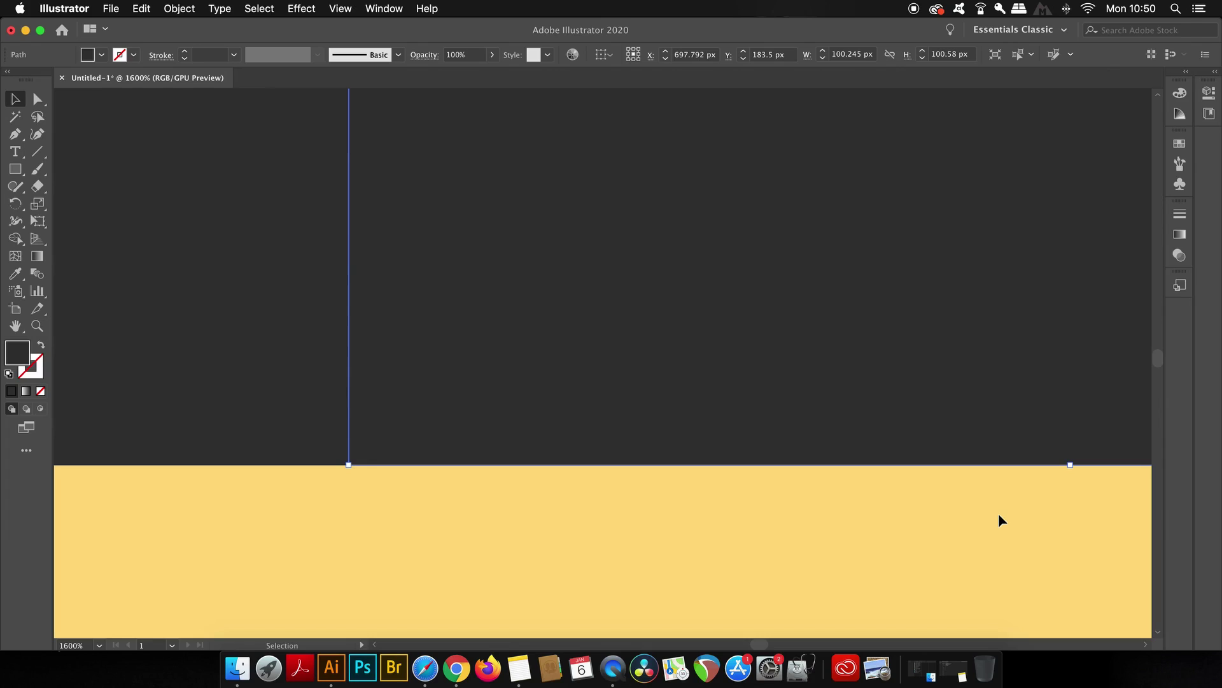
# - Move the triangle onto the top-left of the notched arch shape
pyautogui.click(1002, 521)
pyautogui.scroll(-4, 779, 433)
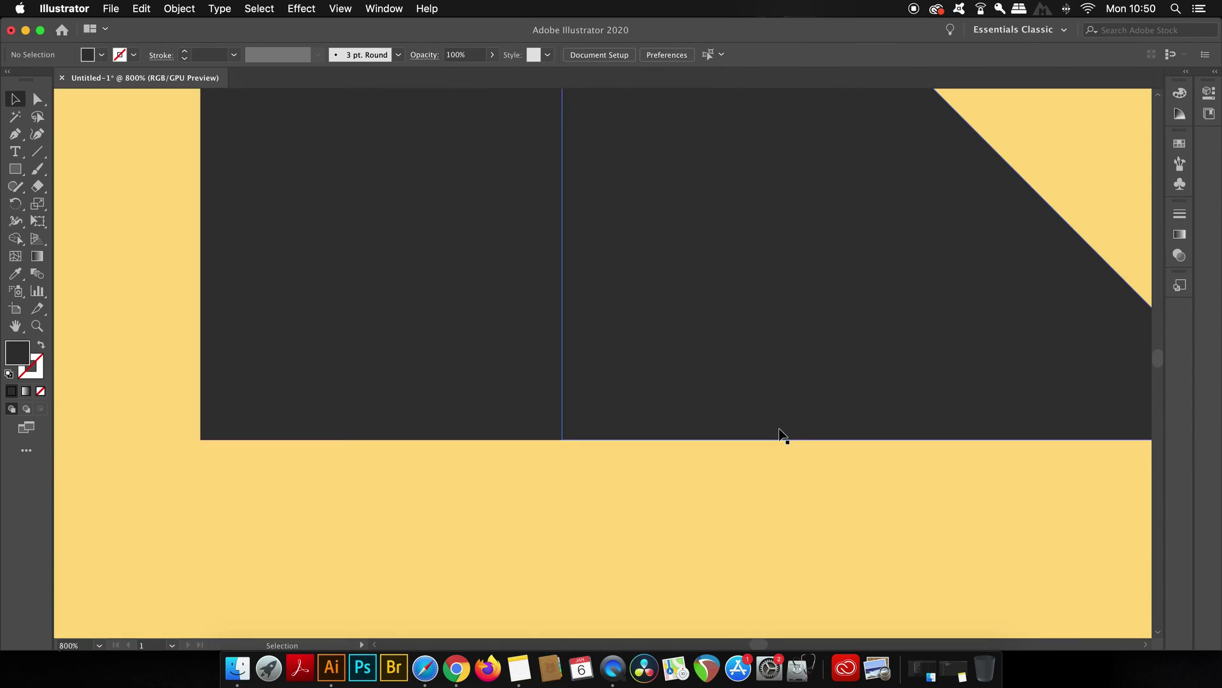
pyautogui.moveTo(815, 366); pyautogui.dragTo(683, 461)
pyautogui.moveTo(723, 401); pyautogui.dragTo(431, 344)
pyautogui.click(900, 366)
pyautogui.scroll(-2, 901, 368)
pyautogui.click(582, 311)
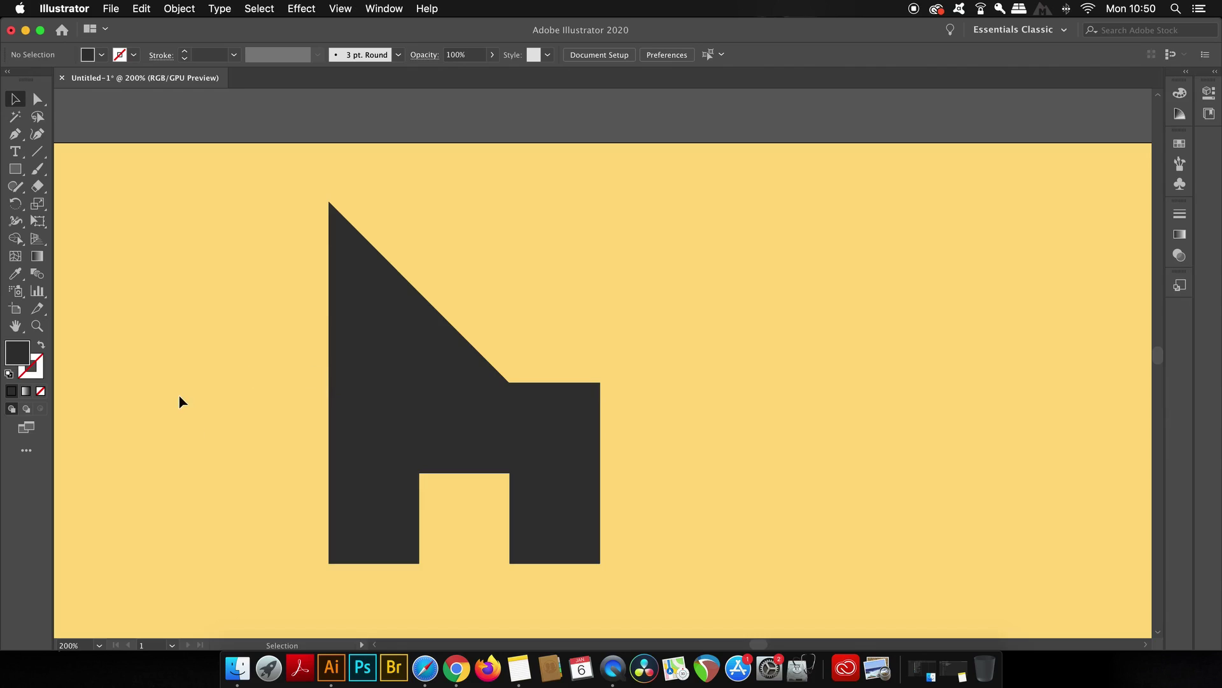
# - Drag the triangle's lower-right anchor to the arch's top-right corner, forming a sloped roof
pyautogui.press('a')
pyautogui.click(470, 379)
pyautogui.moveTo(511, 384); pyautogui.dragTo(598, 383)
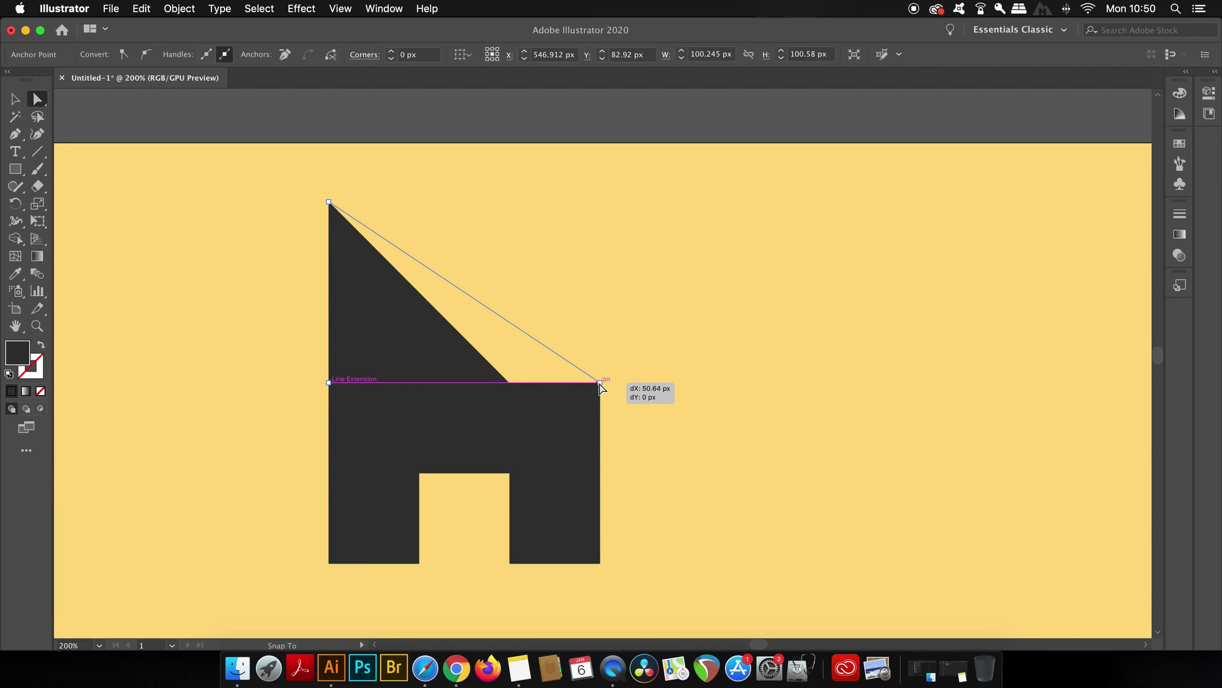
pyautogui.moveTo(599, 383); pyautogui.dragTo(599, 383)
pyautogui.click(703, 406)
# - Toggle Outline view (Cmd+Y) to confirm the roof slope meets the arch's top-right corner
pyautogui.scroll(10, 649, 407)
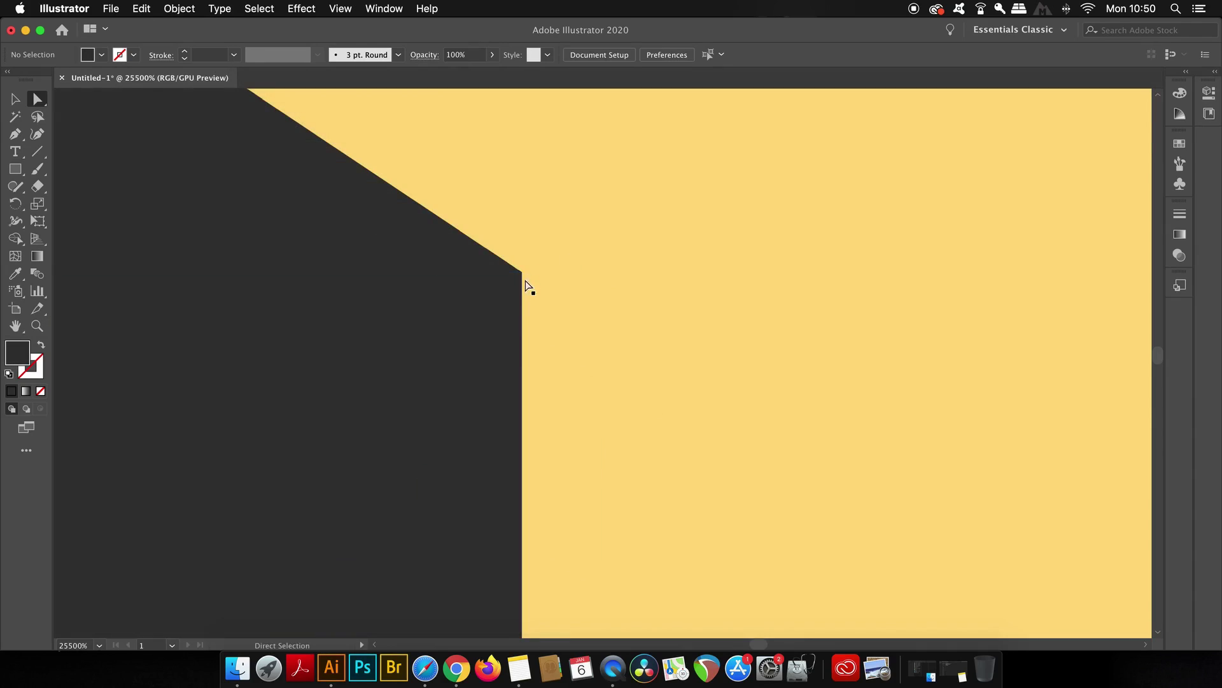
pyautogui.press('super+y')
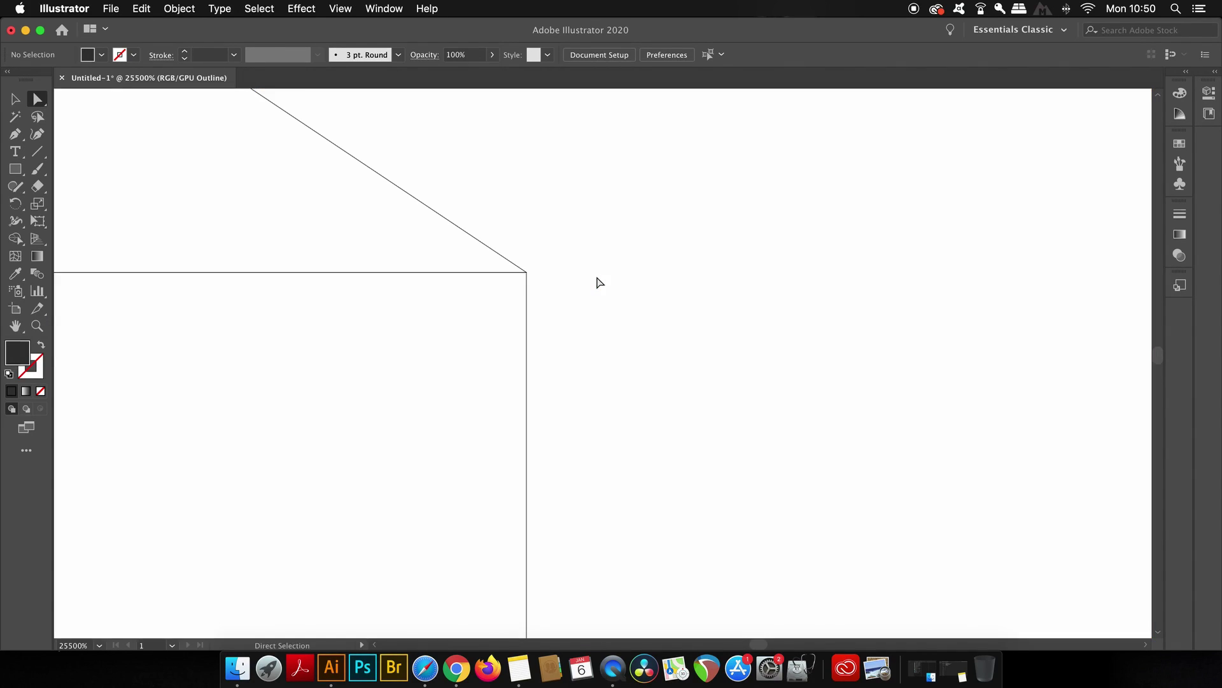